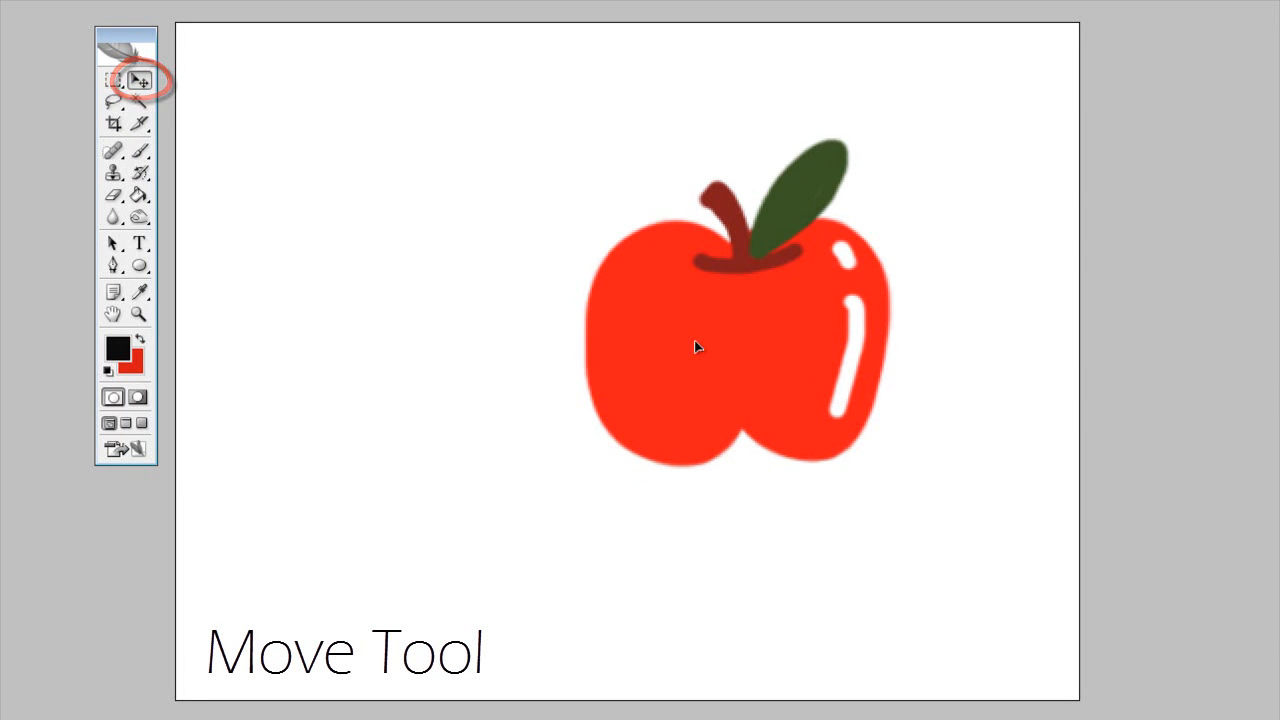
Step: Move the apple left across the canvas and outline its green leaf with a freehand Lasso selection
mouse_move(697, 346)
mouse_down()
mouse_move(608, 463)
mouse_move(685, 311)
mouse_move(730, 346)
mouse_move(557, 391)
mouse_move(634, 334)
mouse_up()
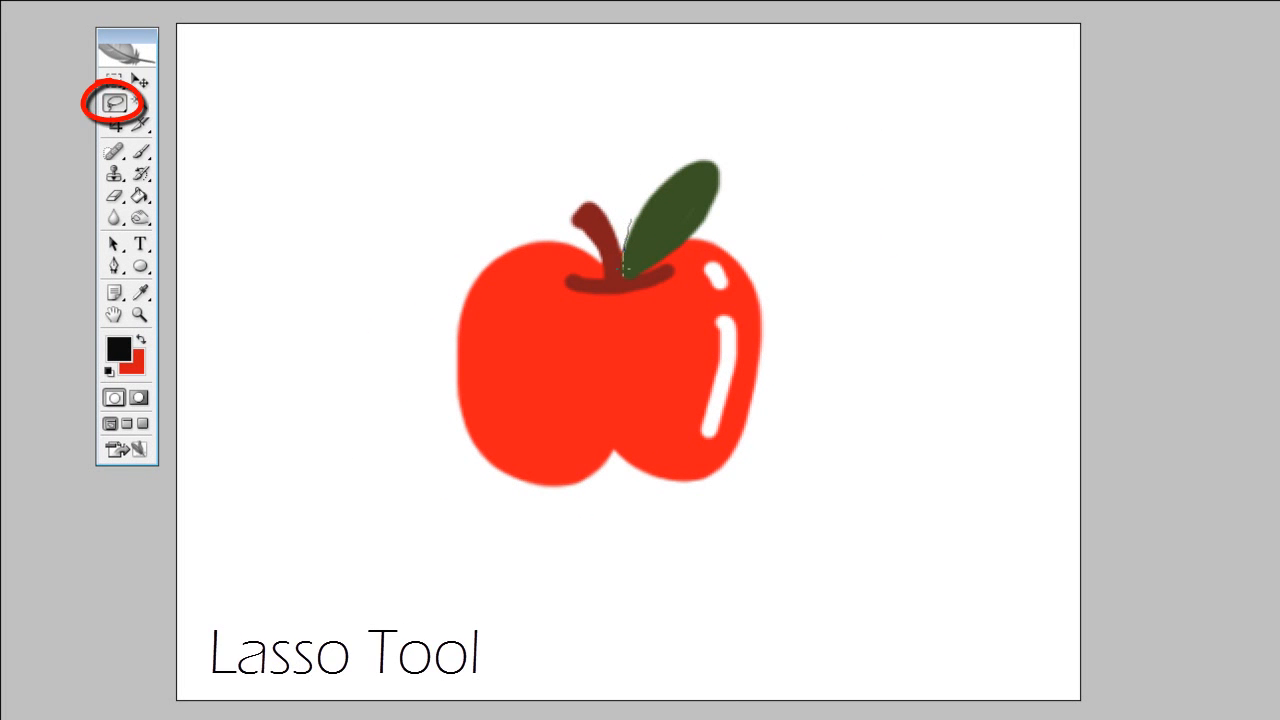
mouse_move(629, 224)
mouse_down()
mouse_move(629, 276)
mouse_move(695, 238)
mouse_move(730, 164)
mouse_up()
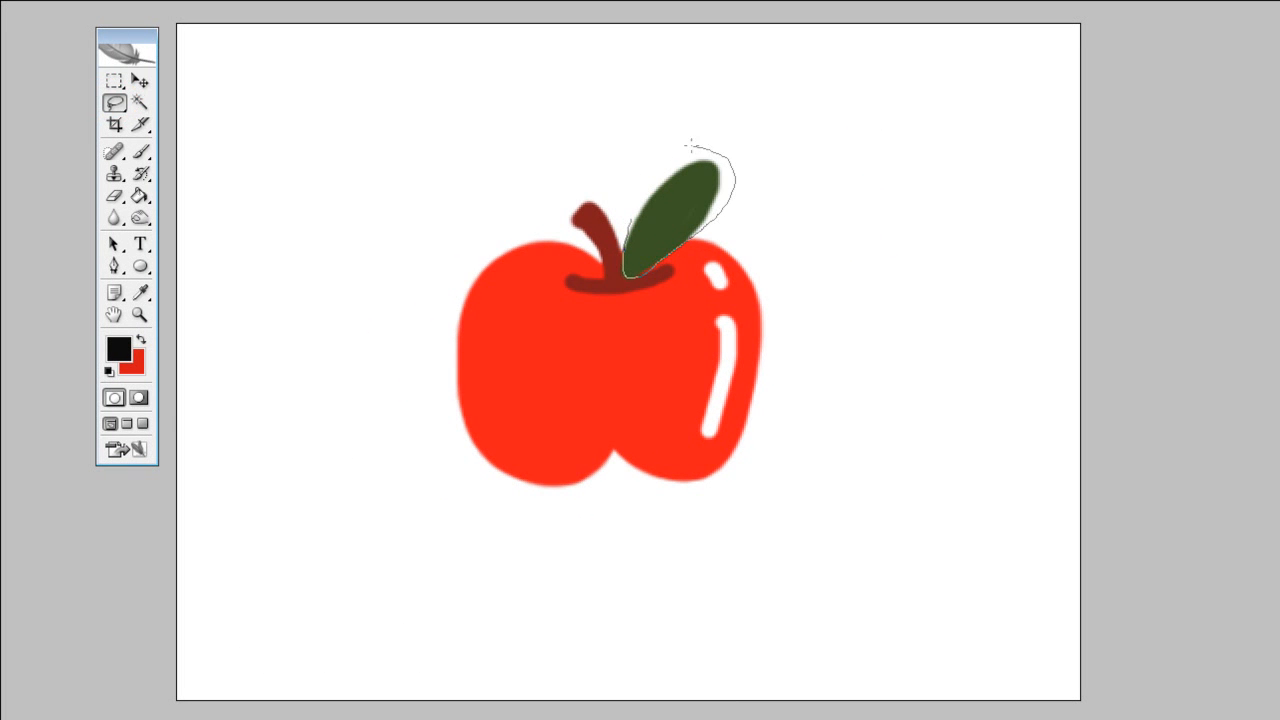
drag(627, 217, 627, 218)
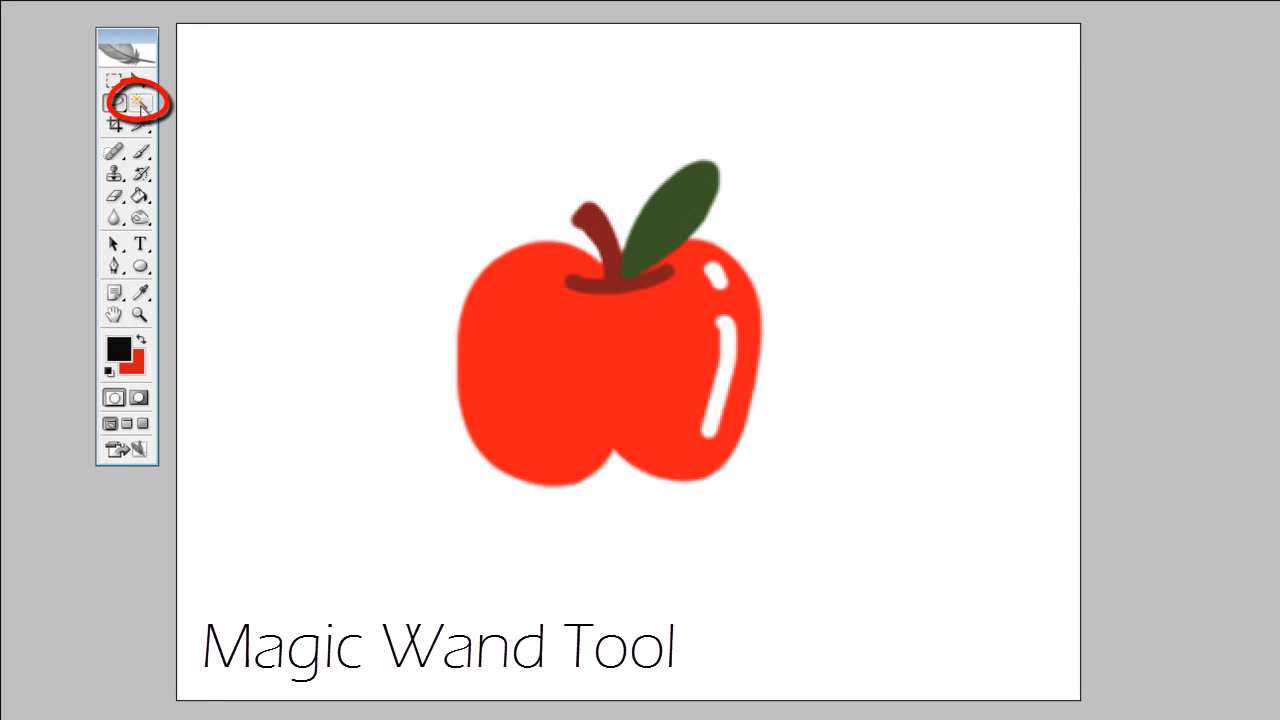
Step: Use the Magic Wand to select the green leaf and the apple's red body by colour
click(140, 102)
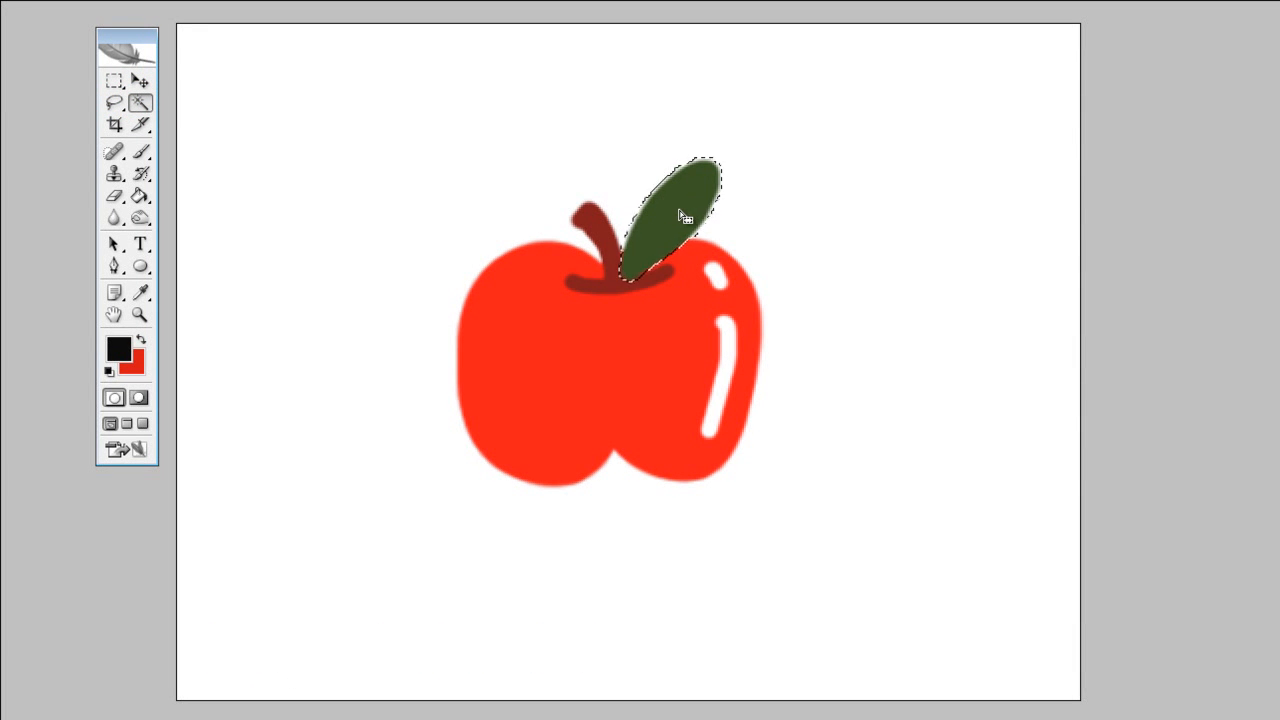
click(542, 365)
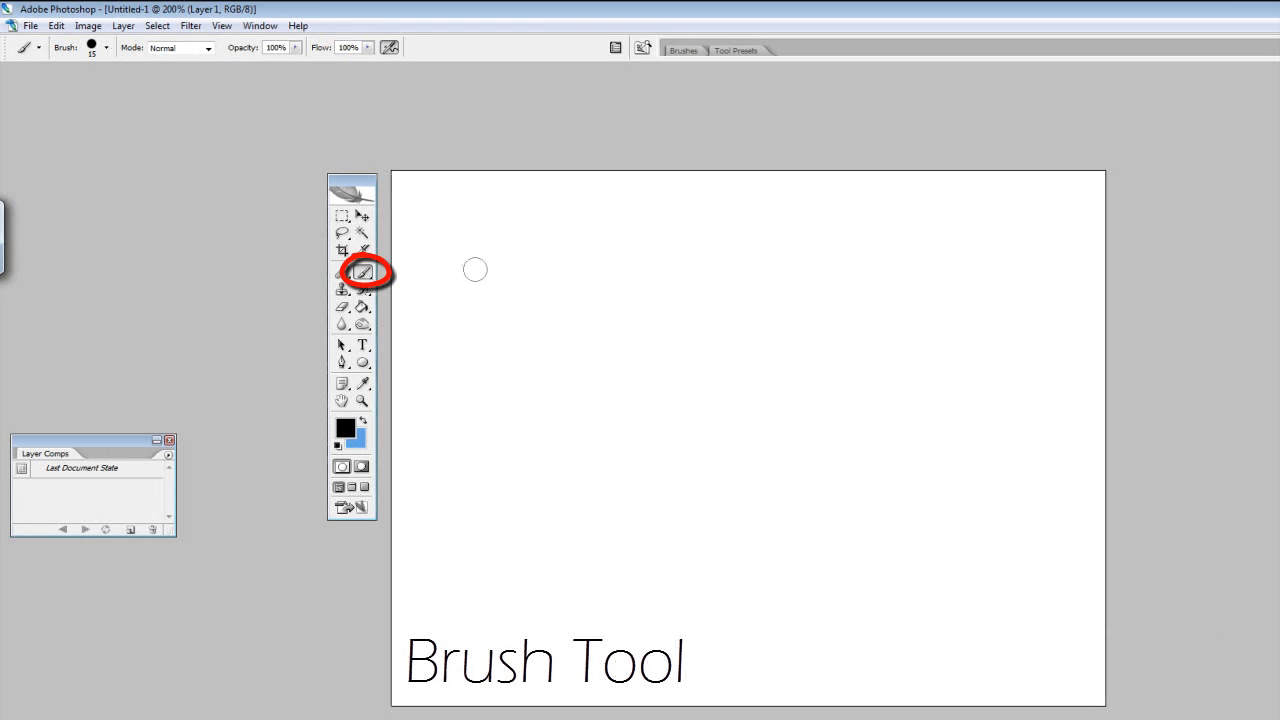
Step: Paint a wavy vertical black line with the 15 px brush and a thinner one beside it at 7 px
mouse_move(540, 218)
mouse_down()
mouse_move(474, 320)
mouse_move(489, 429)
mouse_move(526, 480)
mouse_move(482, 556)
mouse_move(478, 611)
mouse_up()
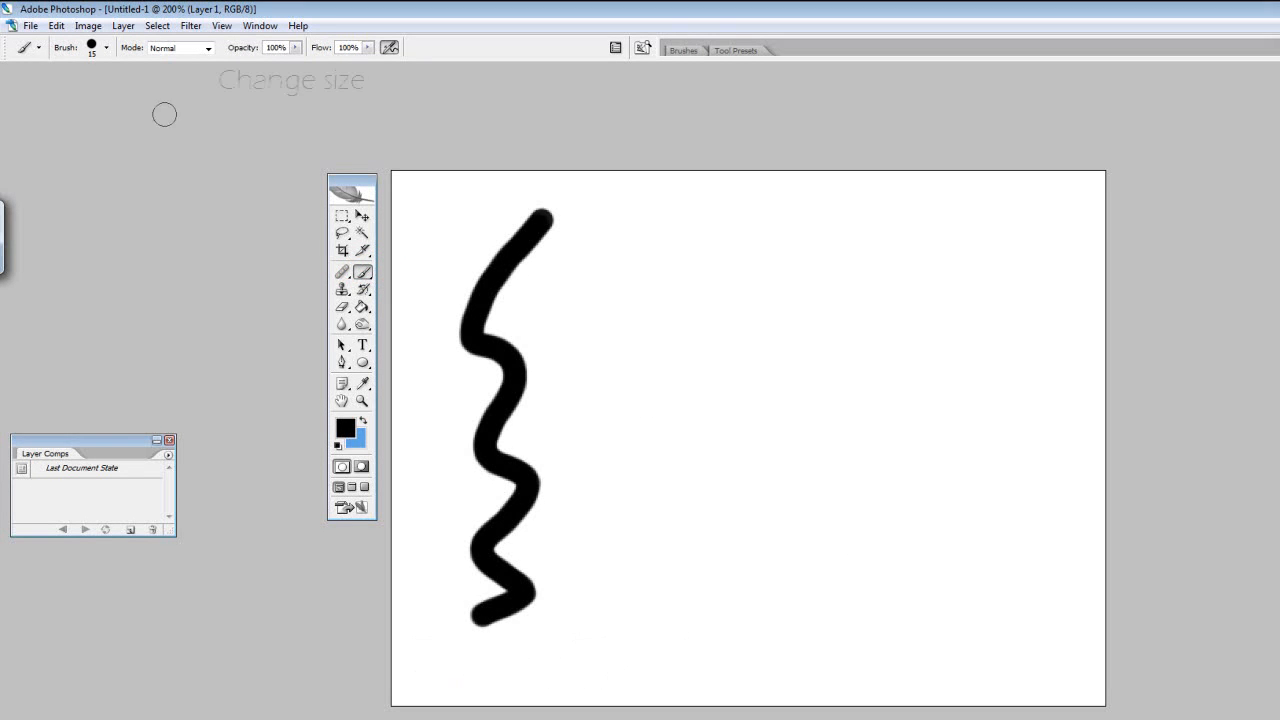
click(106, 50)
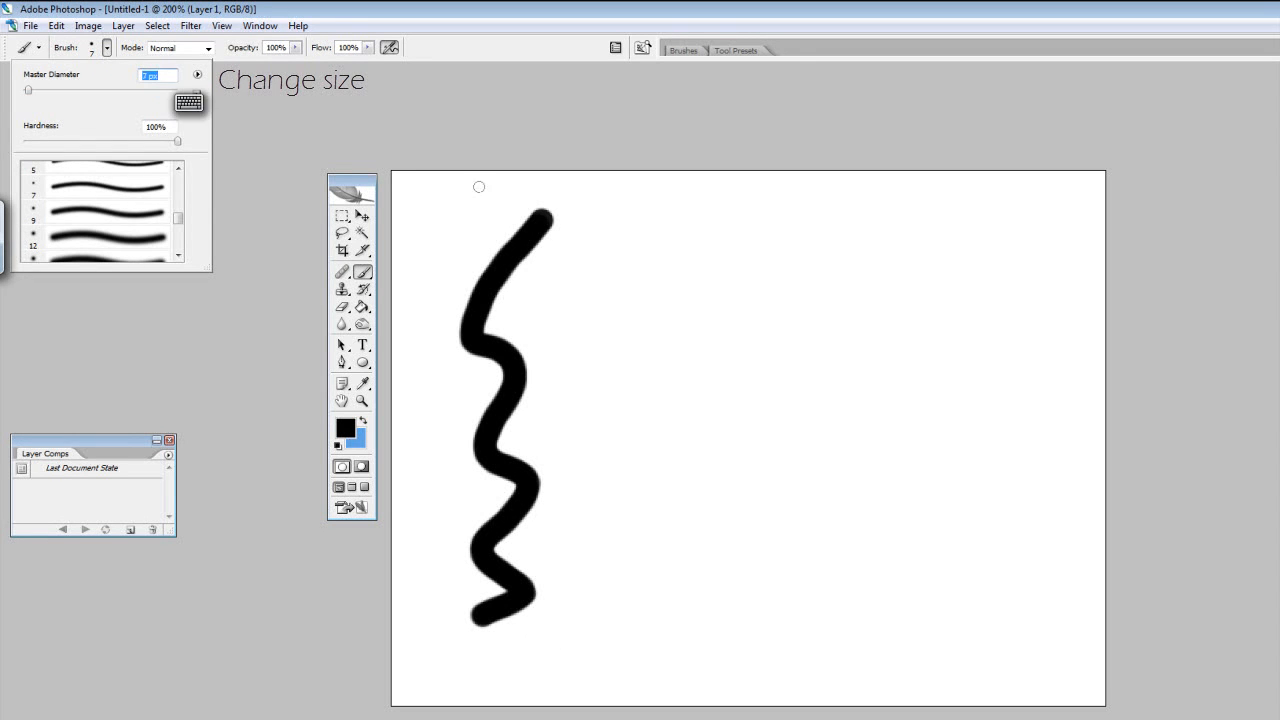
mouse_move(594, 234)
mouse_down()
mouse_move(542, 283)
mouse_move(573, 338)
mouse_move(552, 427)
mouse_move(585, 500)
mouse_move(575, 618)
mouse_up()
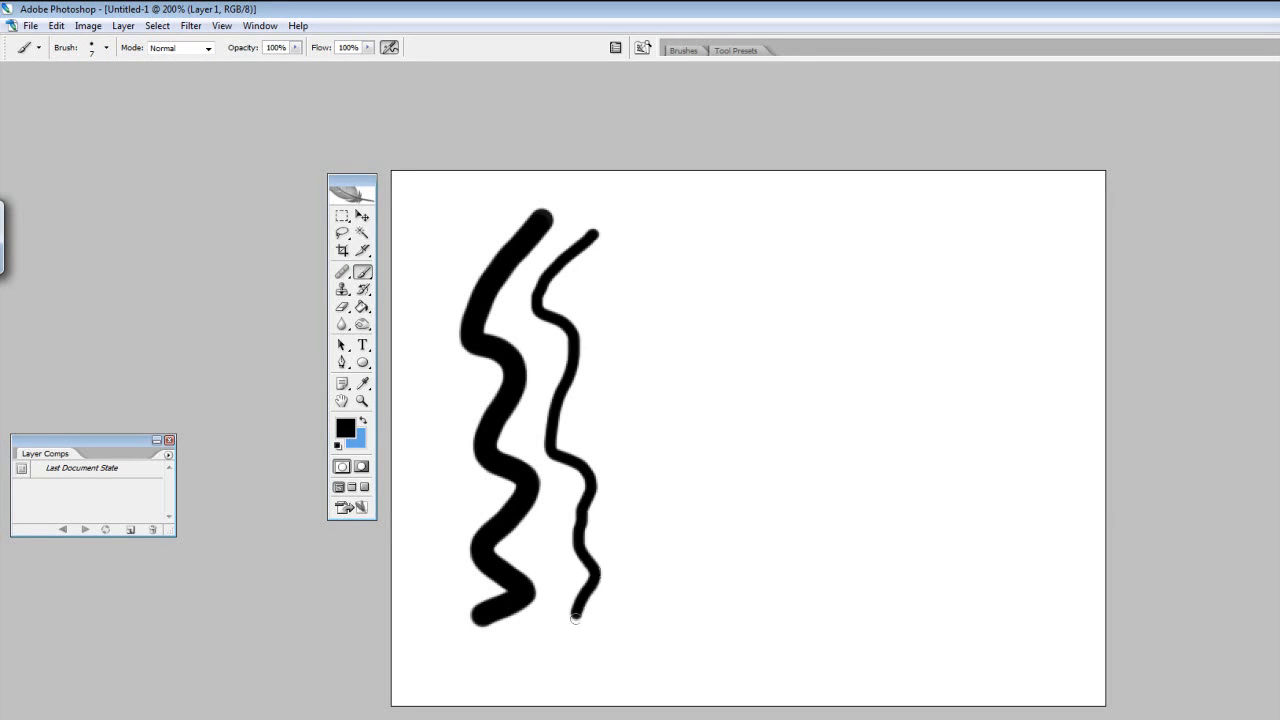
Step: Lower the brush hardness to 22% and paint a third, softer wavy black line beside the other two
click(107, 48)
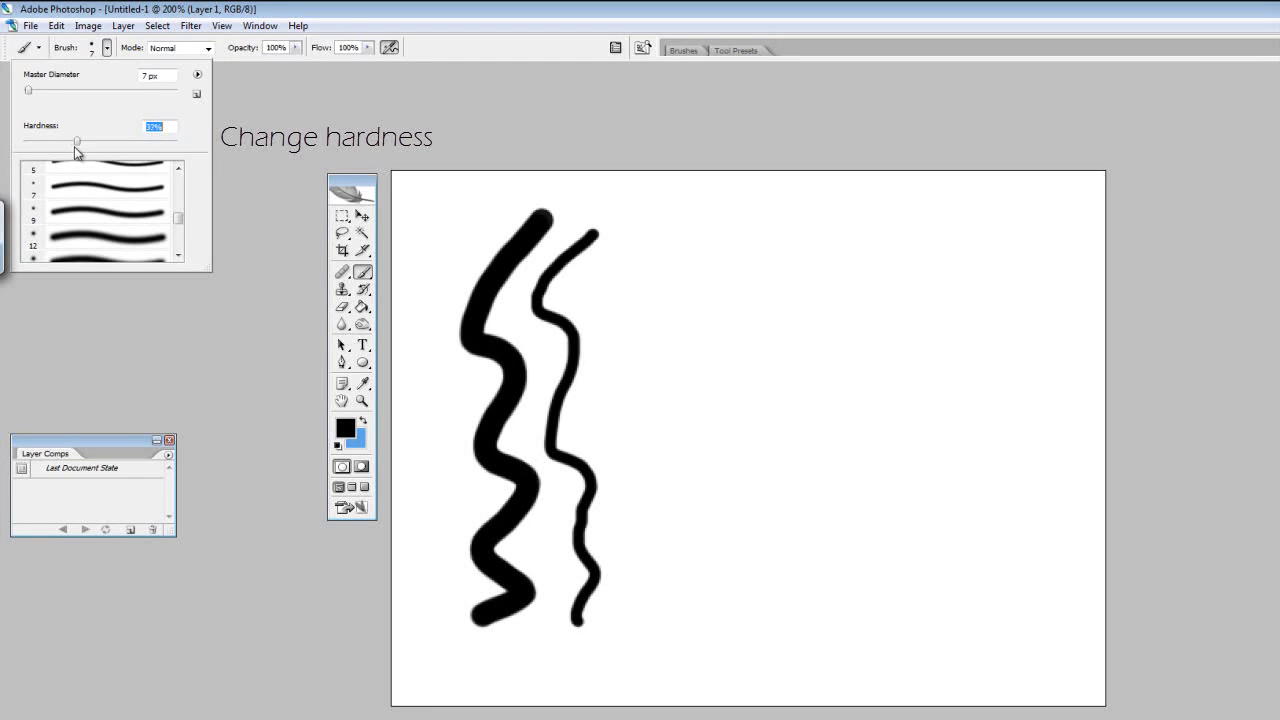
mouse_move(665, 226)
mouse_down()
mouse_move(651, 240)
mouse_move(629, 396)
mouse_move(673, 633)
mouse_up()
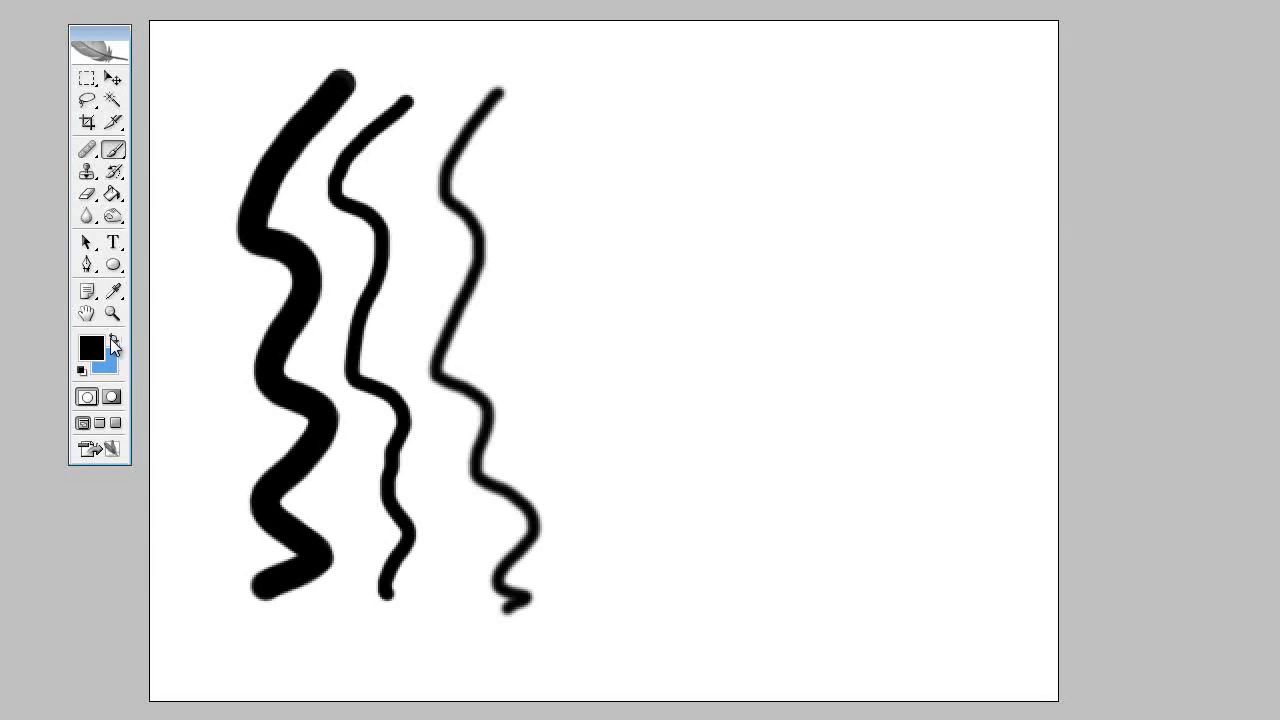
Step: Set the foreground colour to dark green, hex 37680f
click(92, 347)
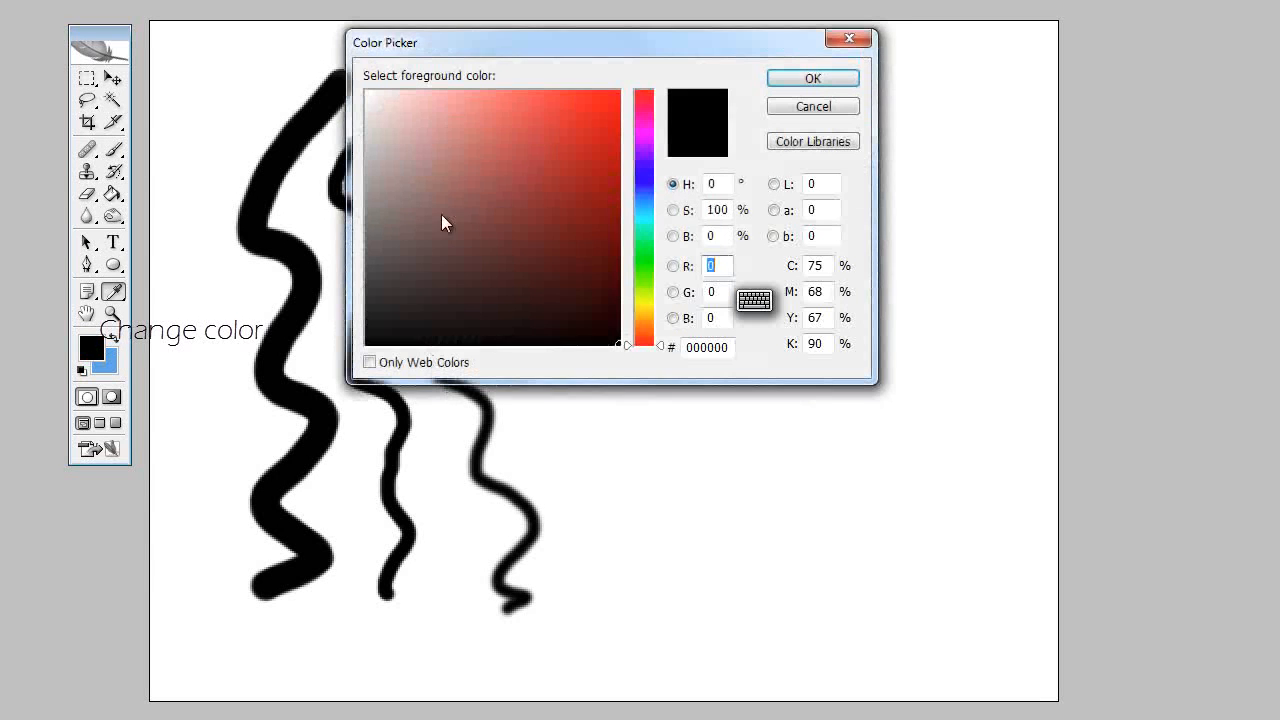
drag(650, 322, 665, 281)
click(582, 241)
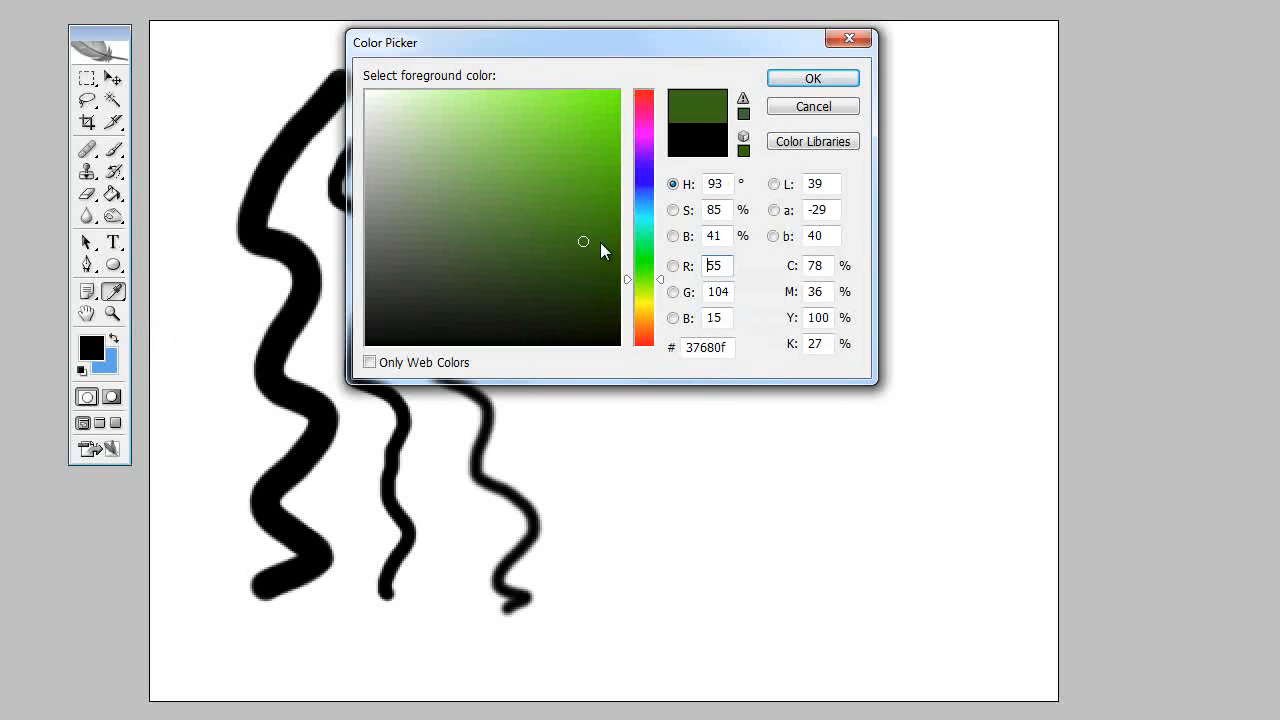
click(792, 80)
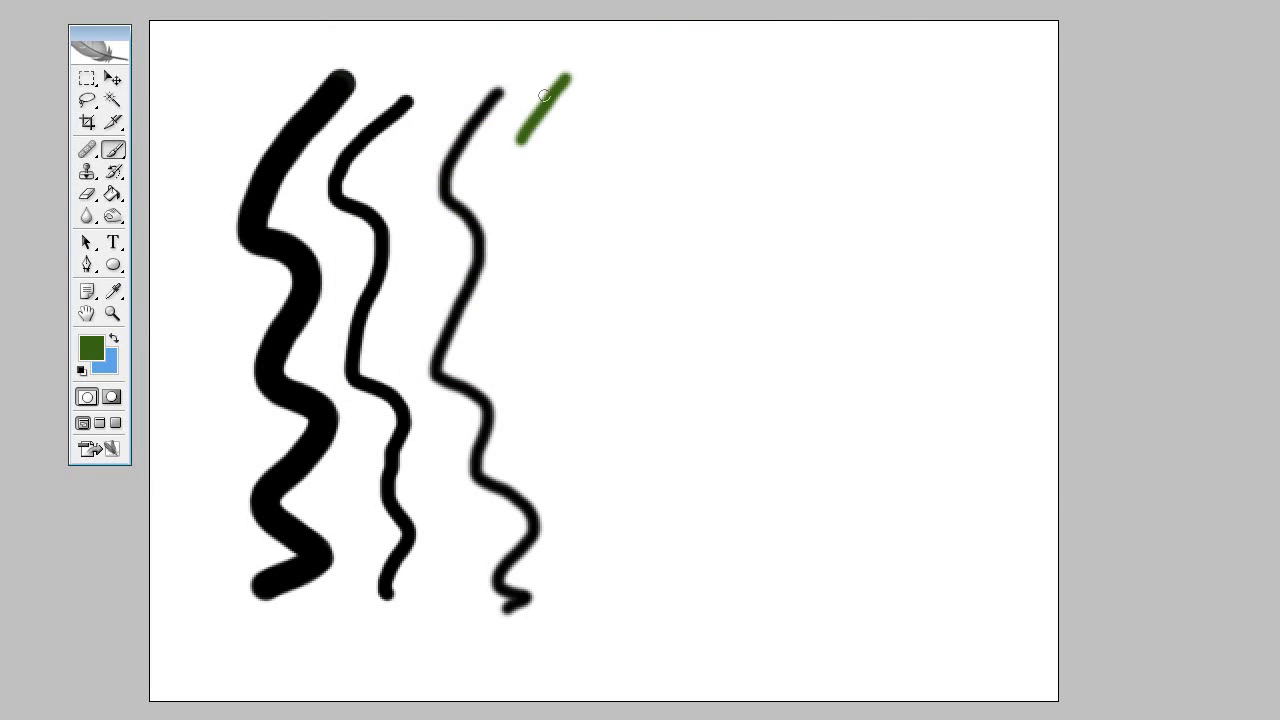
Step: Scribble in green to the right of the black lines, and add a scribble beneath it in the swapped blue colour
mouse_move(544, 95)
mouse_down()
mouse_move(563, 69)
mouse_move(572, 88)
mouse_move(541, 131)
mouse_move(655, 101)
mouse_up()
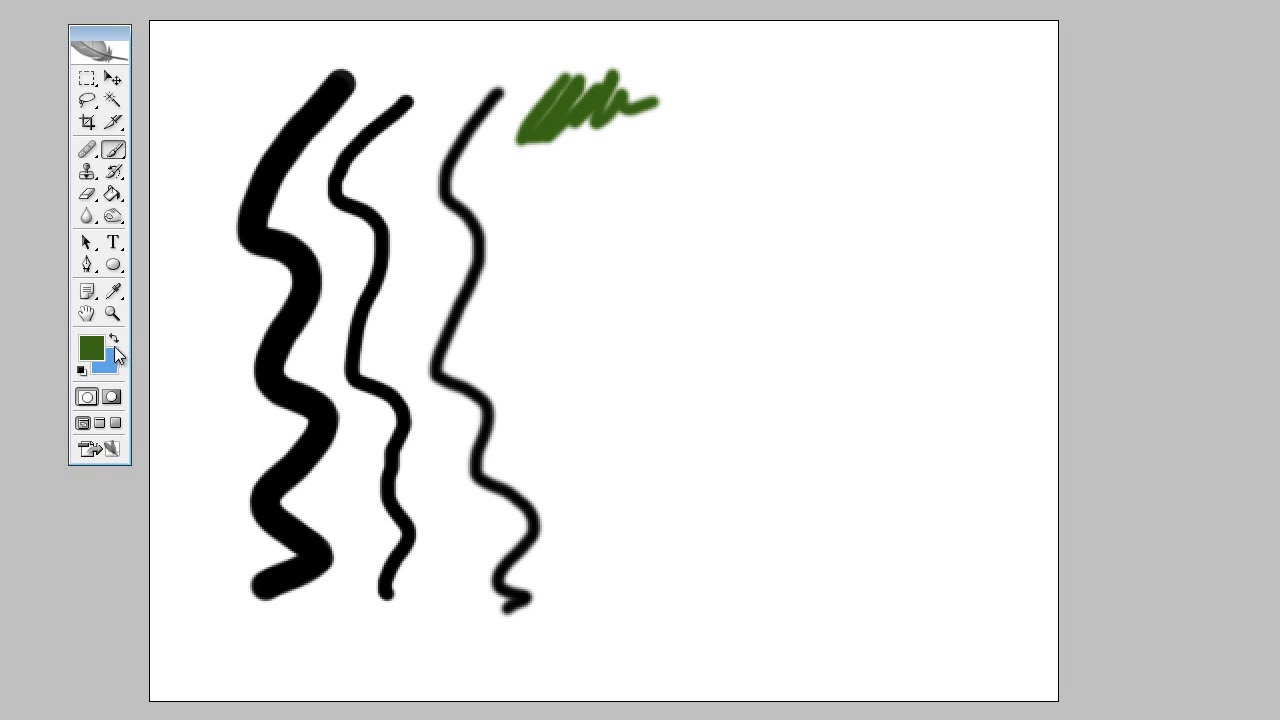
mouse_move(545, 158)
mouse_down()
mouse_move(562, 191)
mouse_move(610, 175)
mouse_move(688, 193)
mouse_up()
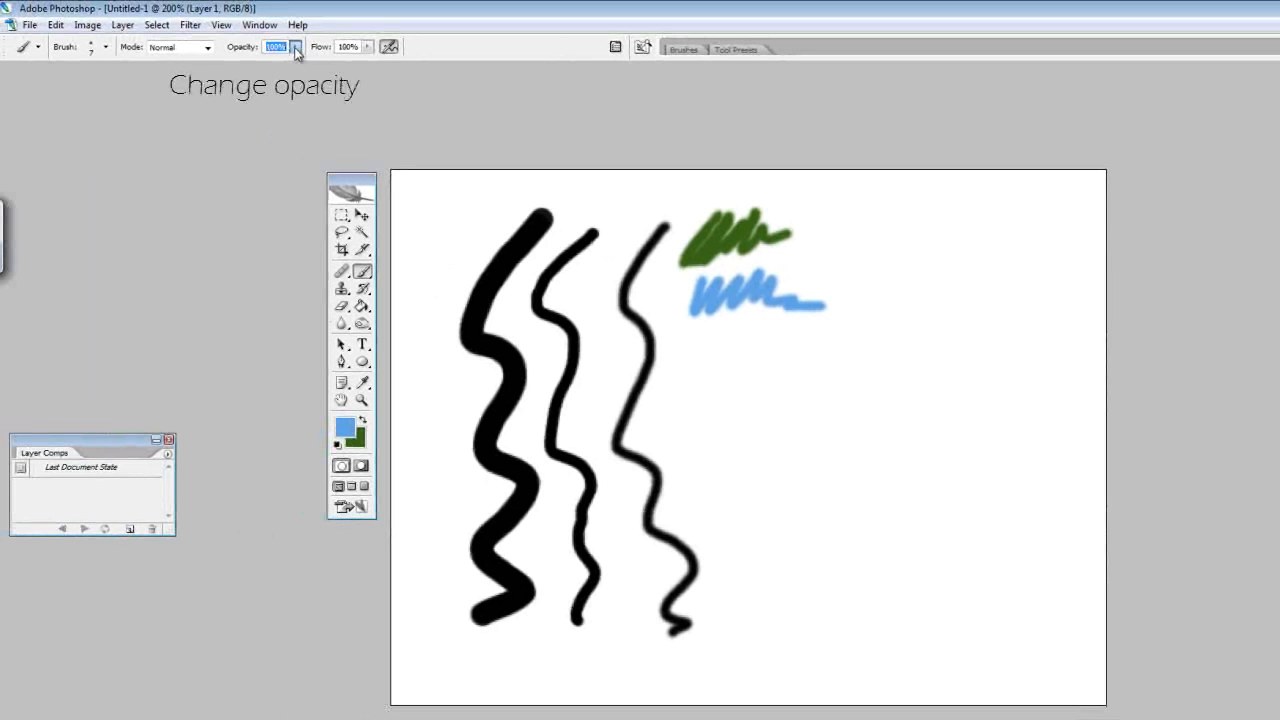
Step: Set the brush opacity to 53% and its master diameter to 24 px
click(295, 48)
click(105, 47)
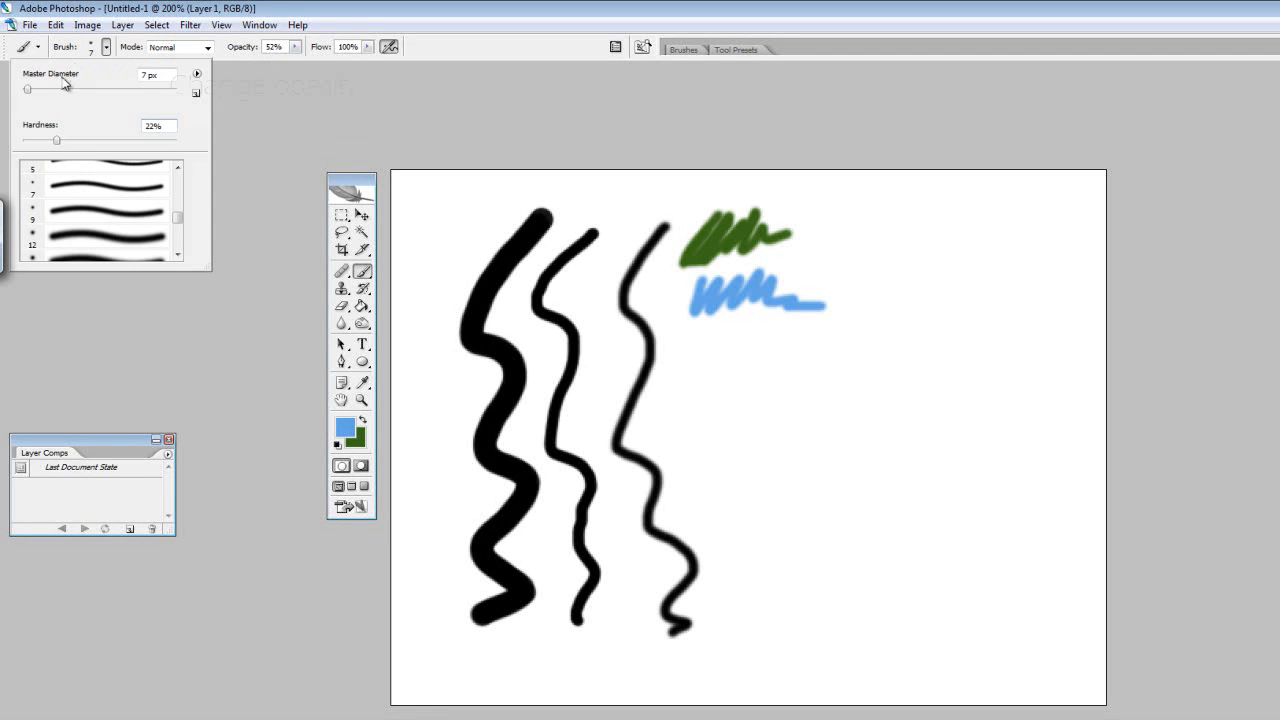
click(295, 48)
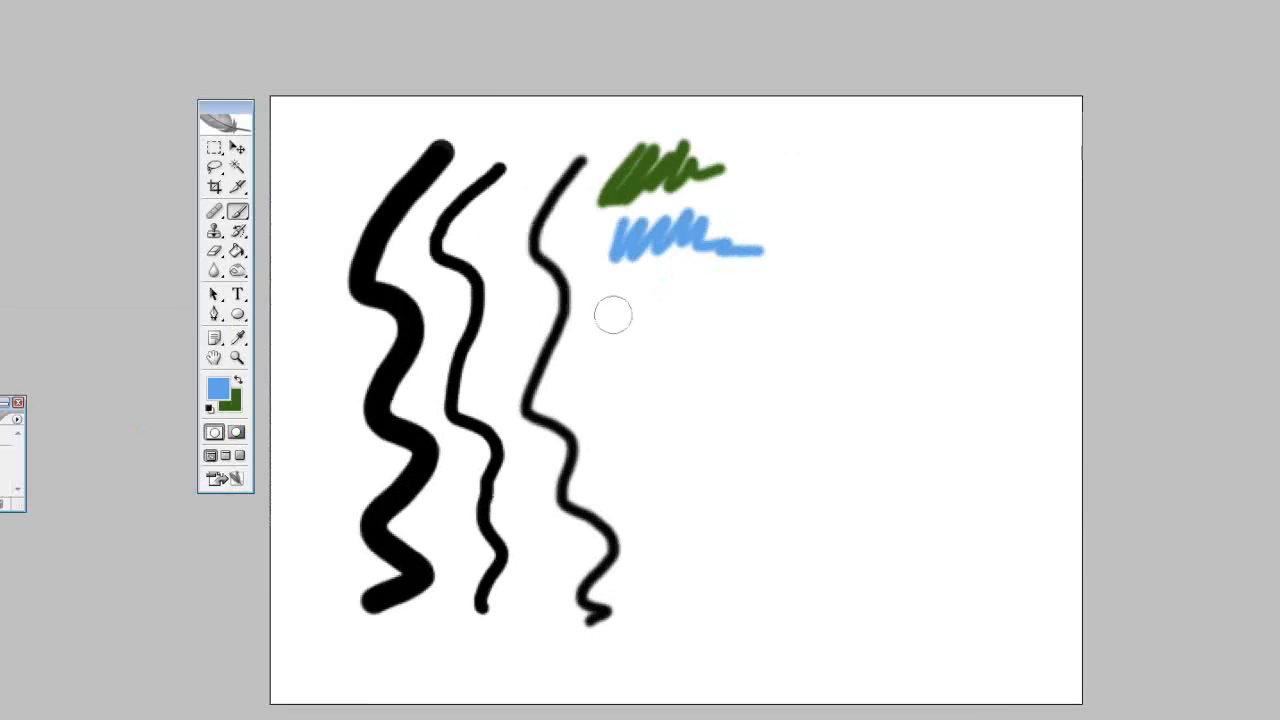
Step: Paint two overlapping translucent blue patches below the blue scribble
drag(692, 374, 791, 368)
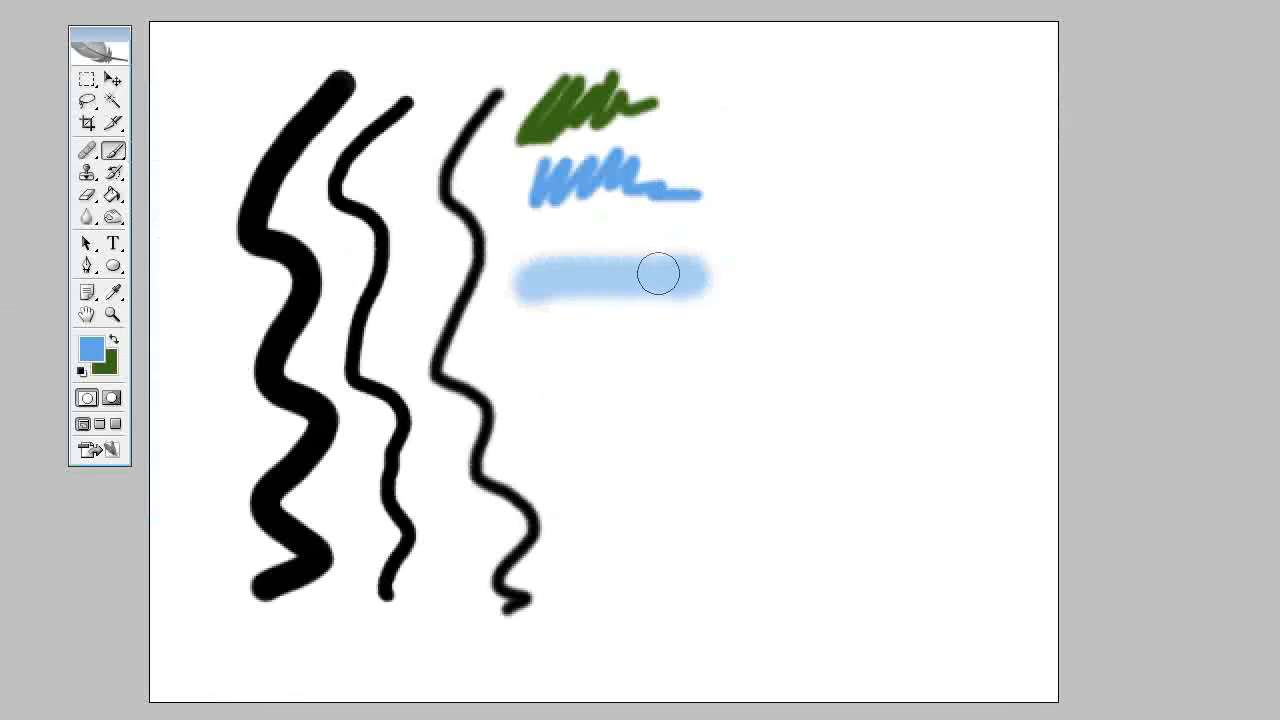
mouse_move(658, 274)
mouse_down()
mouse_move(562, 292)
mouse_move(669, 300)
mouse_move(655, 314)
mouse_move(533, 311)
mouse_move(629, 331)
mouse_move(566, 333)
mouse_move(617, 331)
mouse_move(588, 342)
mouse_move(686, 352)
mouse_up()
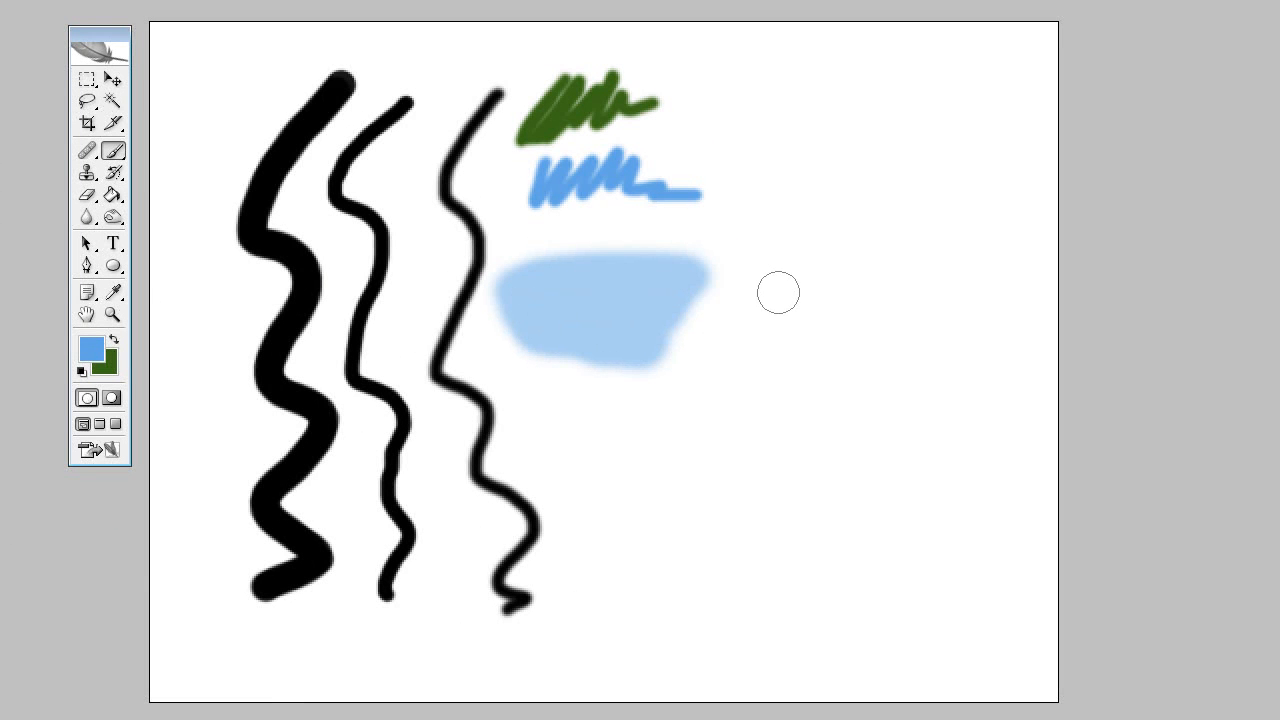
mouse_move(803, 240)
mouse_down()
mouse_move(756, 252)
mouse_move(707, 288)
mouse_move(613, 280)
mouse_move(725, 301)
mouse_move(615, 338)
mouse_move(667, 351)
mouse_move(610, 335)
mouse_move(594, 306)
mouse_move(714, 247)
mouse_move(631, 249)
mouse_move(748, 368)
mouse_up()
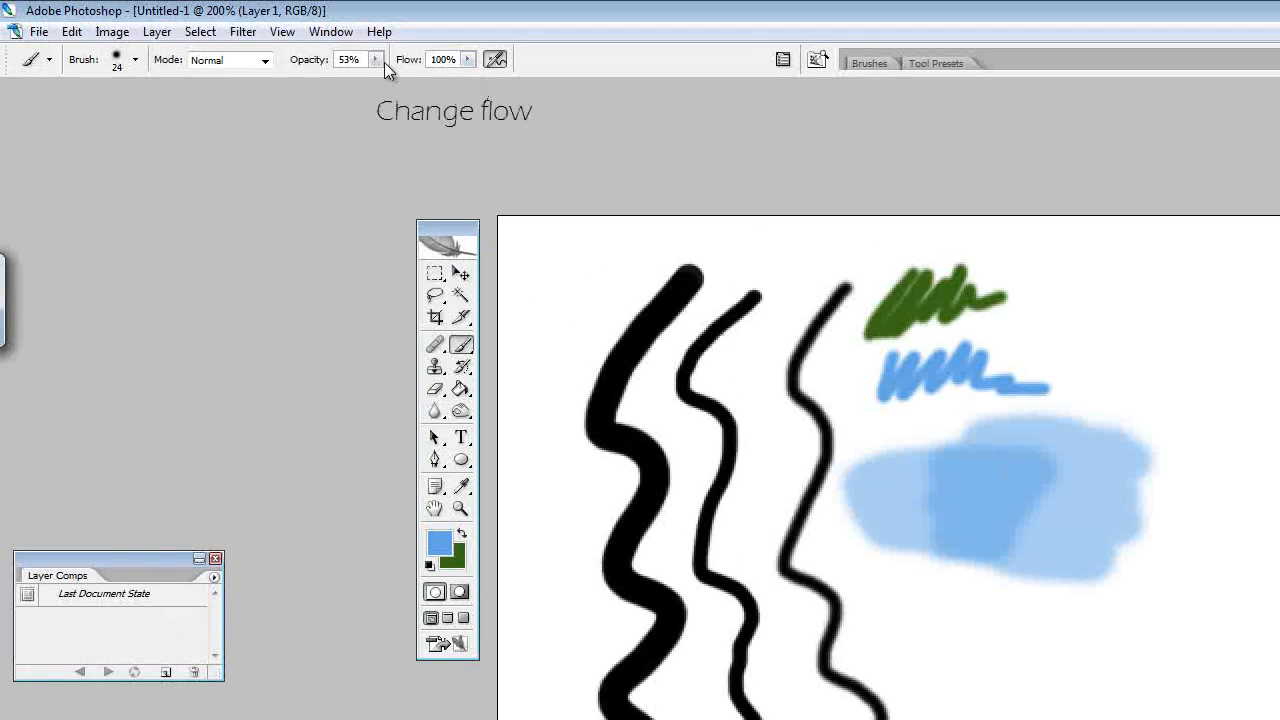
Step: Set the brush flow to 44% with 100% opacity and paint a blue patch with repeated strokes below the translucent ones
click(468, 61)
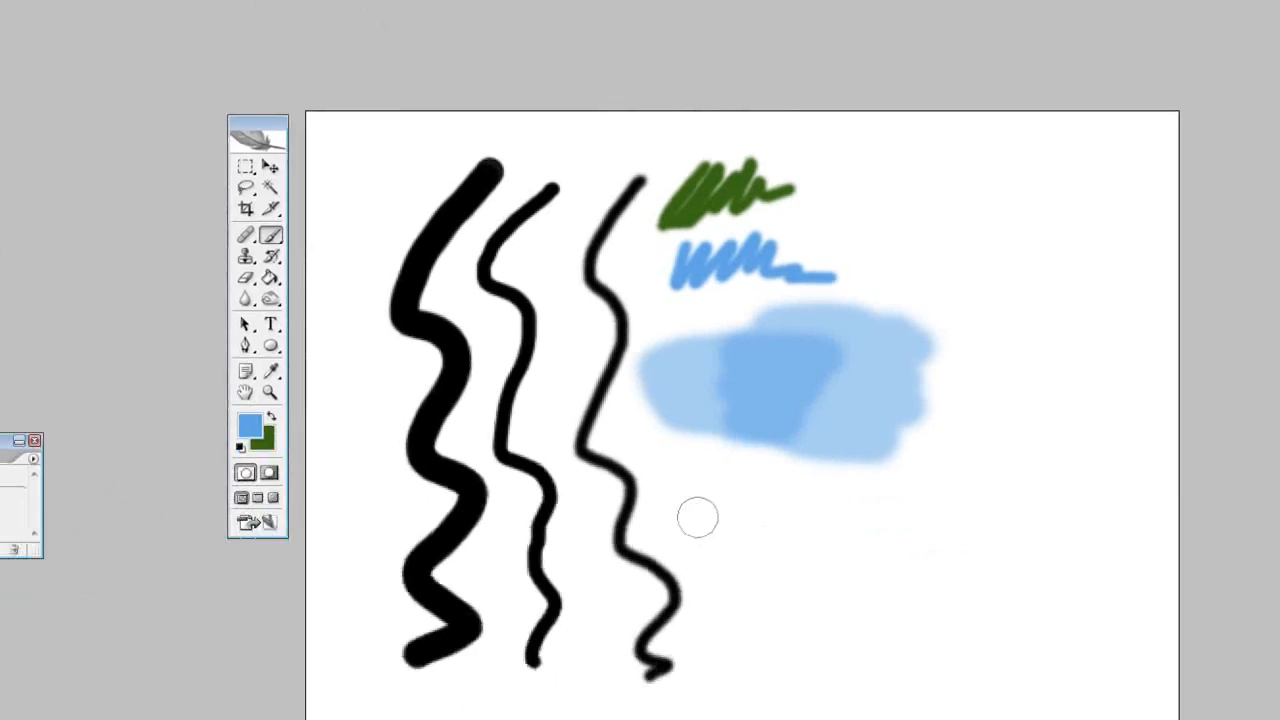
mouse_move(690, 517)
mouse_down()
mouse_move(985, 508)
mouse_move(863, 518)
mouse_up()
mouse_move(764, 461)
mouse_down()
mouse_move(877, 461)
mouse_move(798, 477)
mouse_move(842, 475)
mouse_move(843, 514)
mouse_move(693, 461)
mouse_move(756, 494)
mouse_move(749, 513)
mouse_move(826, 501)
mouse_move(869, 475)
mouse_move(856, 452)
mouse_move(891, 454)
mouse_move(821, 467)
mouse_move(809, 500)
mouse_move(774, 497)
mouse_move(730, 459)
mouse_move(650, 450)
mouse_move(776, 471)
mouse_up()
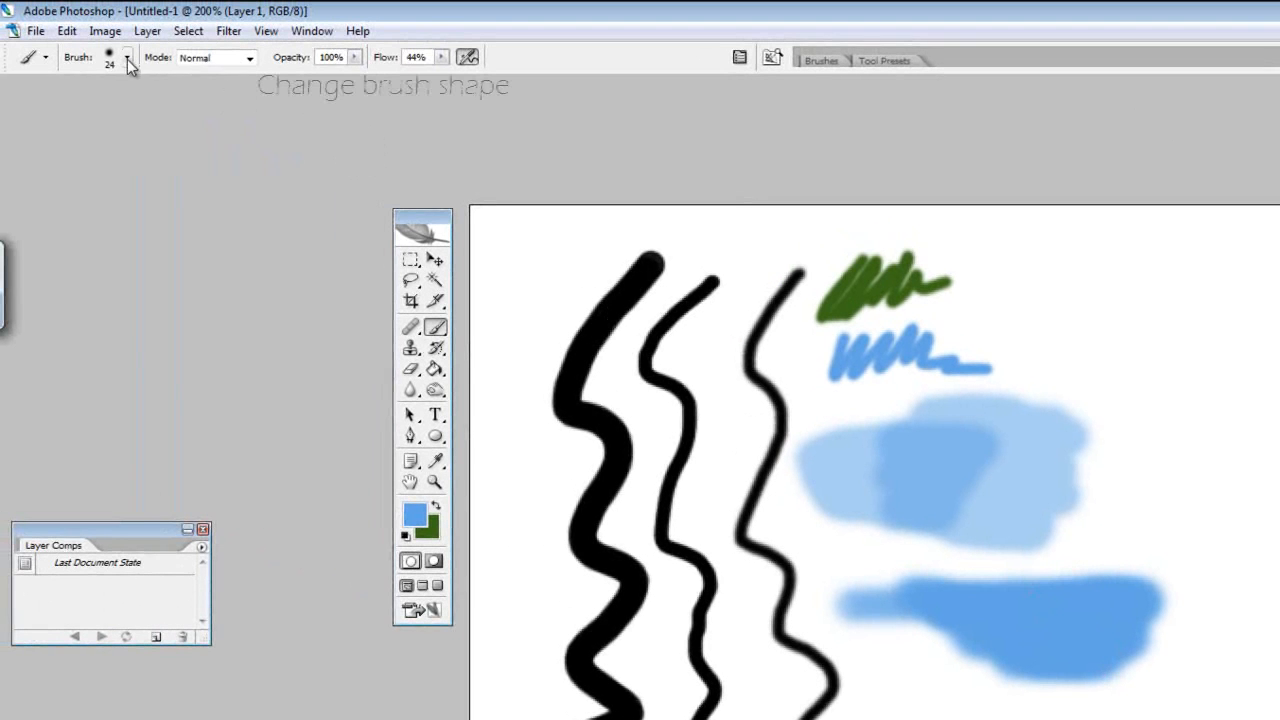
Step: Replace the current brush set with Calligraphic Brushes and choose the 35 px brush
click(127, 58)
click(236, 89)
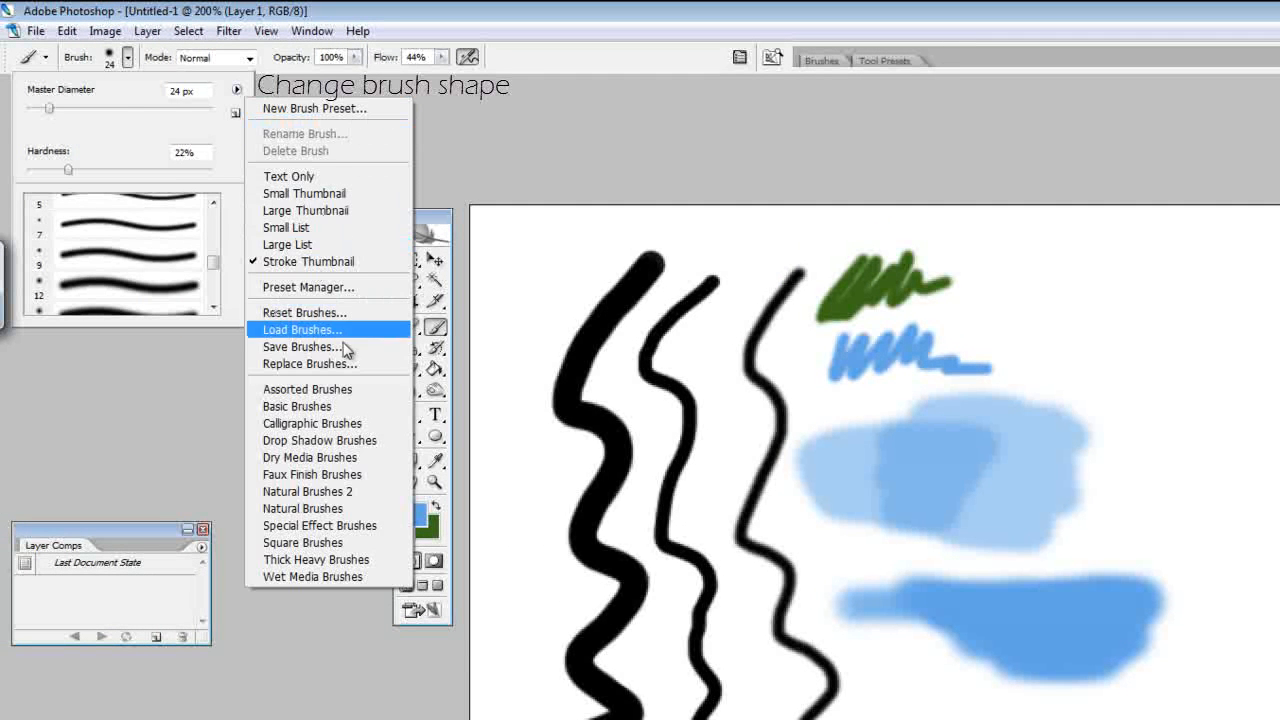
click(331, 423)
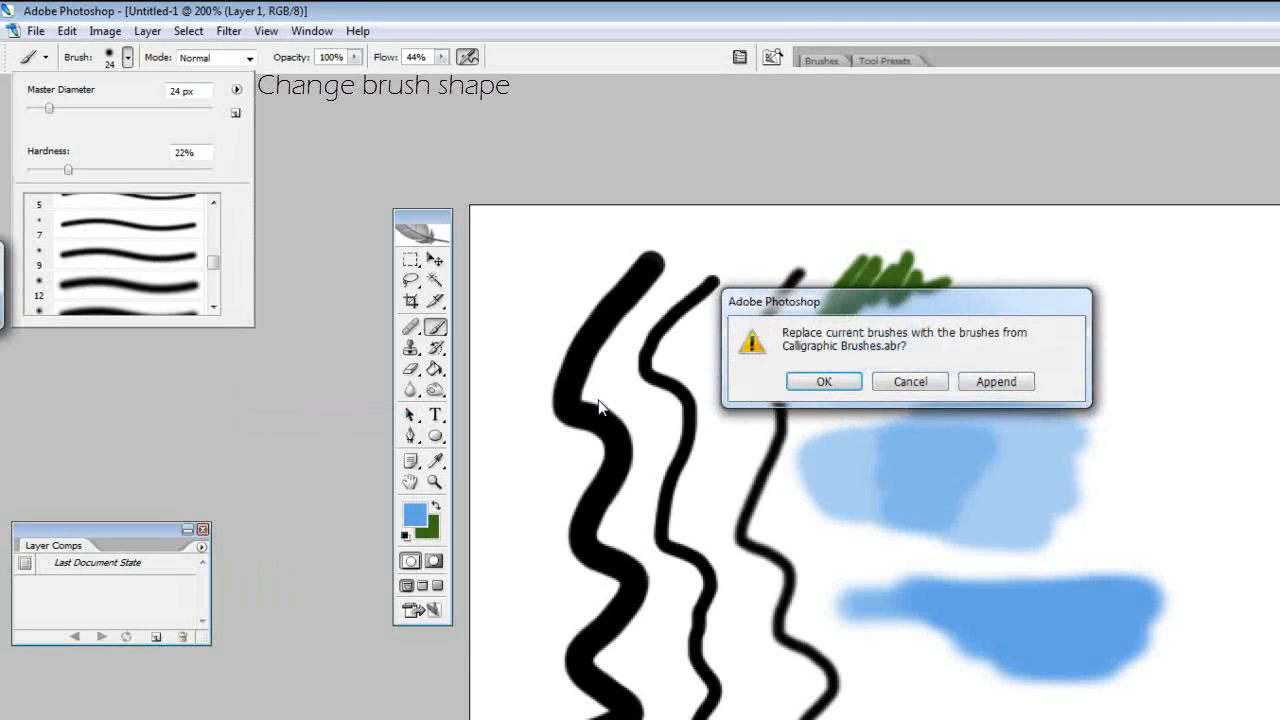
click(824, 382)
click(122, 262)
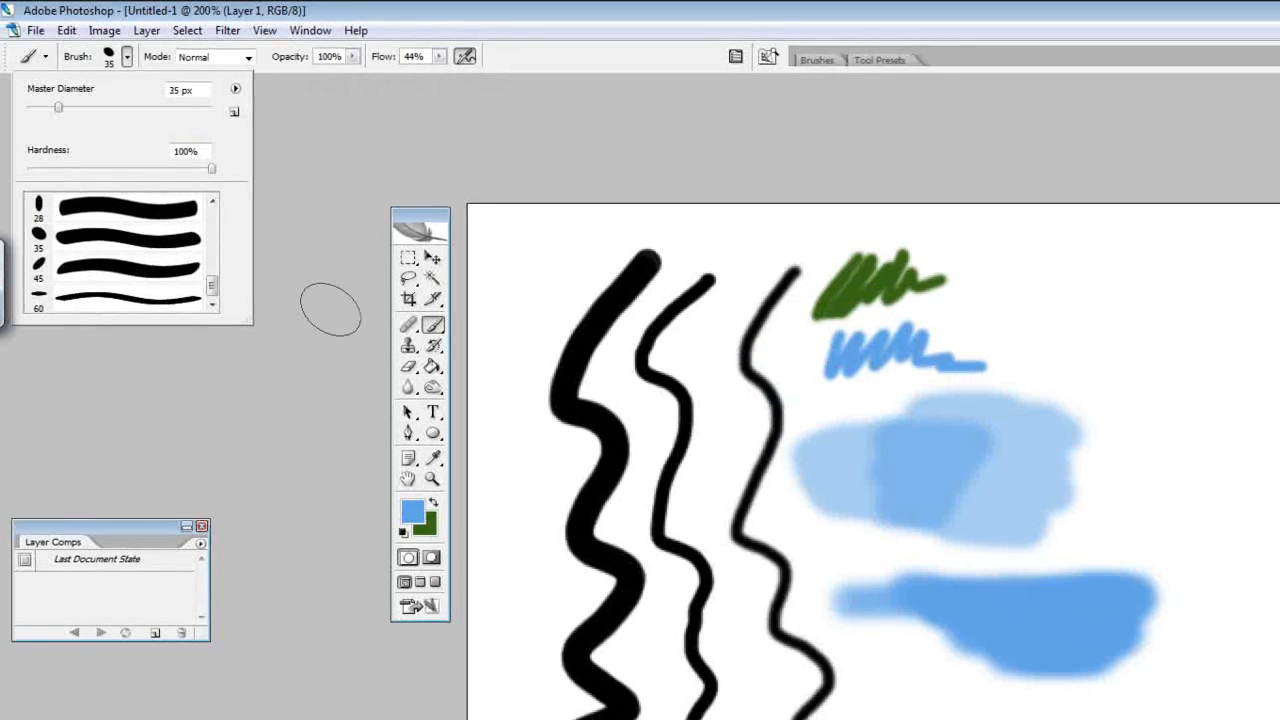
Step: Paint a diagonal blue stroke, a round blob and a wavy vertical stroke on the canvas's right side with the calligraphic brush
drag(986, 268, 1181, 324)
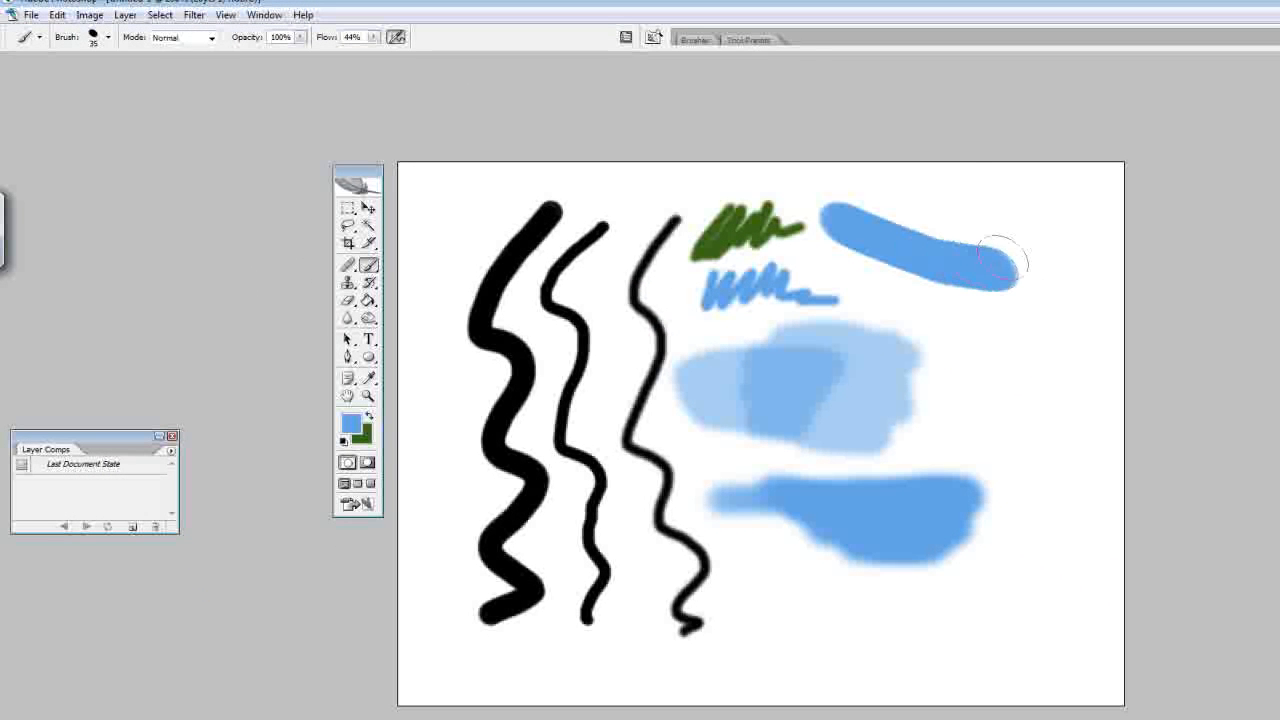
drag(990, 205, 1005, 218)
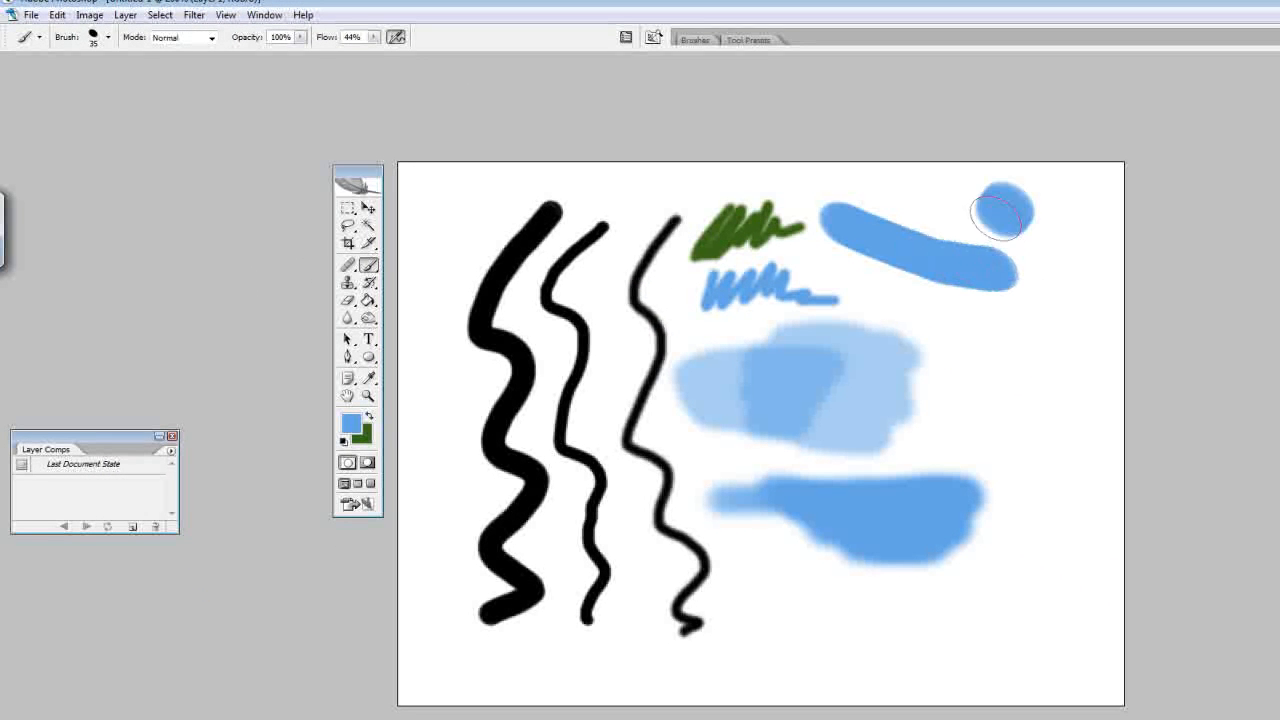
mouse_move(958, 338)
mouse_down()
mouse_move(973, 382)
mouse_move(1049, 522)
mouse_move(1040, 578)
mouse_up()
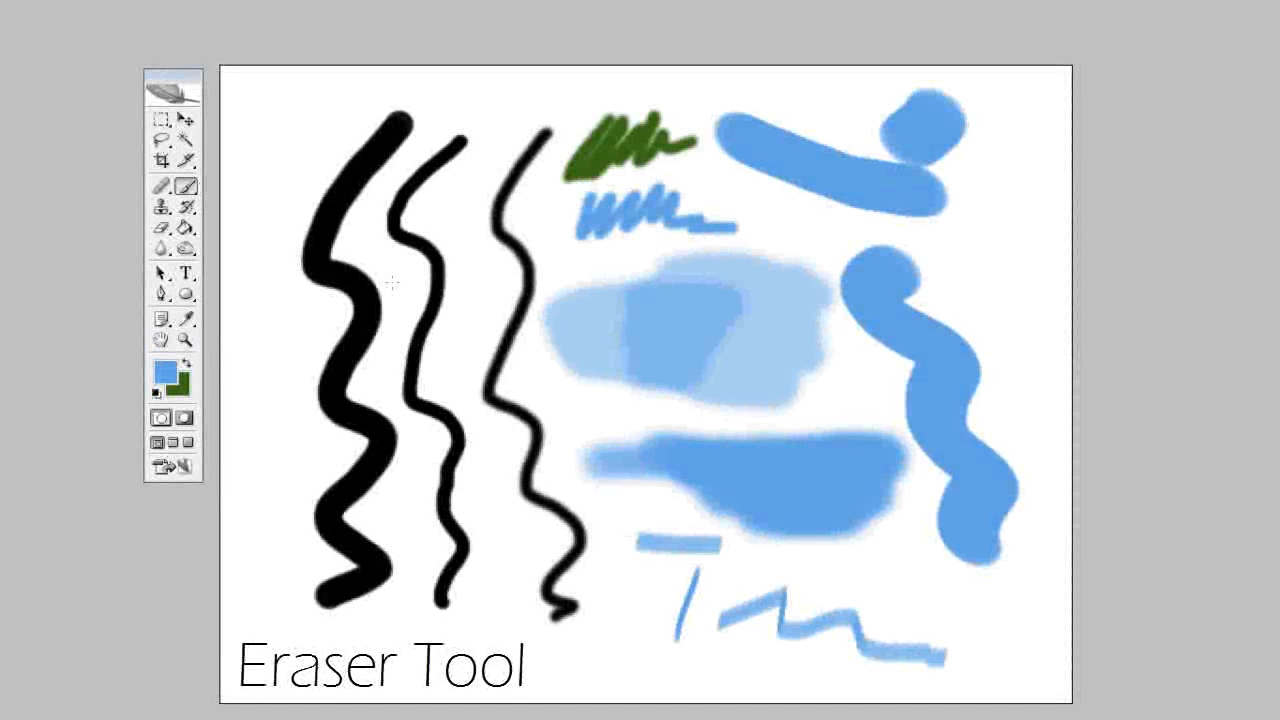
Step: Erase the upper part of the thick black wavy line with the Eraser tool
click(164, 230)
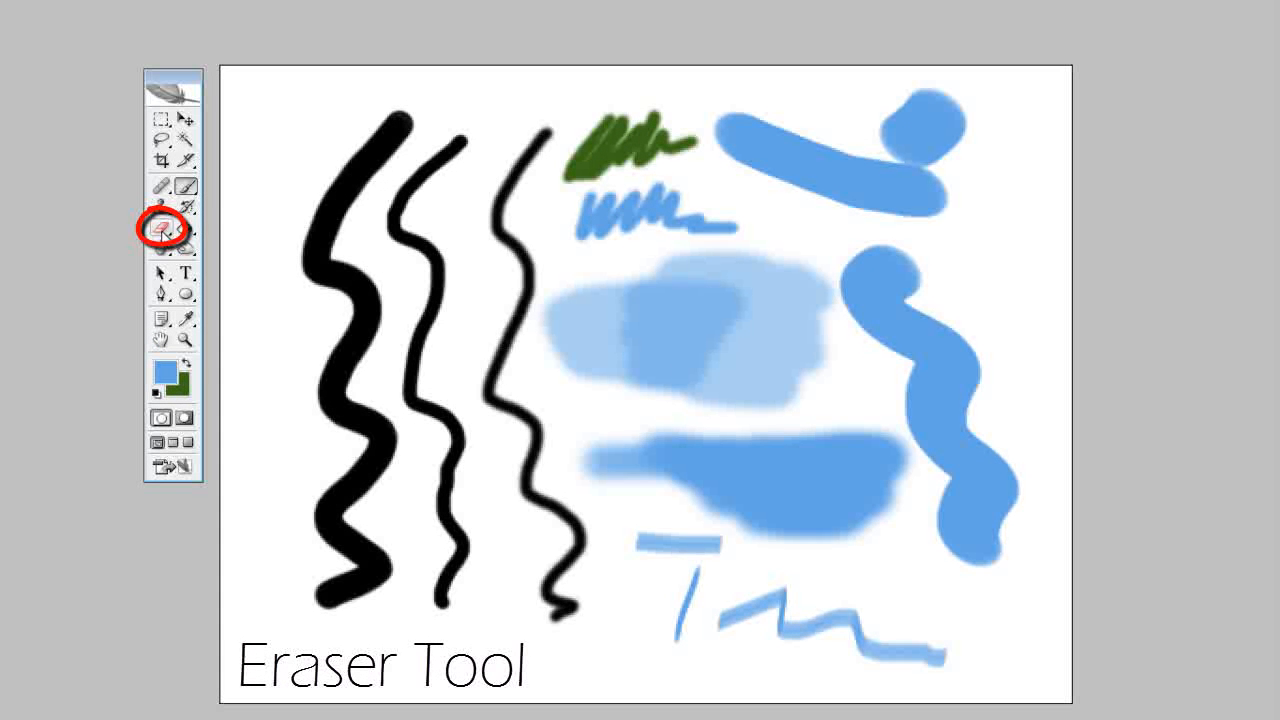
drag(400, 118, 318, 226)
mouse_move(335, 182)
mouse_down()
mouse_move(314, 237)
mouse_move(349, 181)
mouse_move(328, 251)
mouse_move(353, 312)
mouse_move(379, 310)
mouse_move(364, 360)
mouse_move(314, 399)
mouse_up()
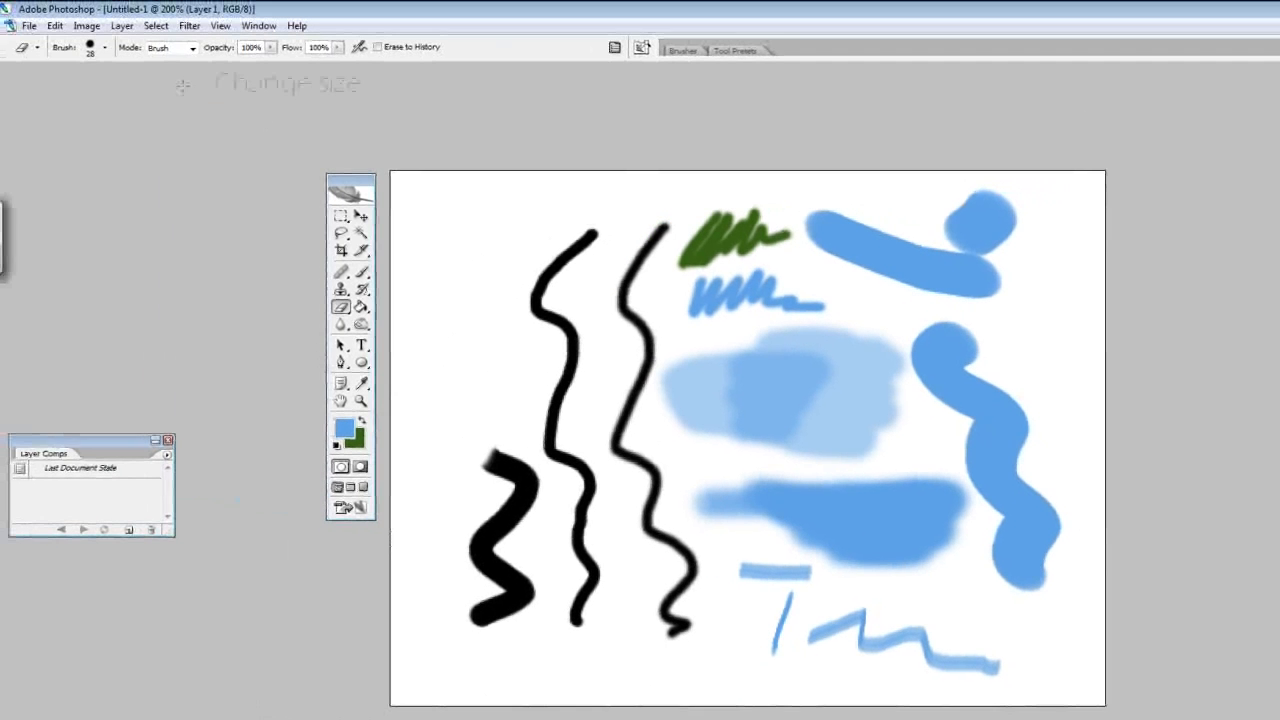
Step: Set the eraser diameter to 84 px and erase the thin black lines' upper parts, both scribbles and part of the translucent patch
click(105, 49)
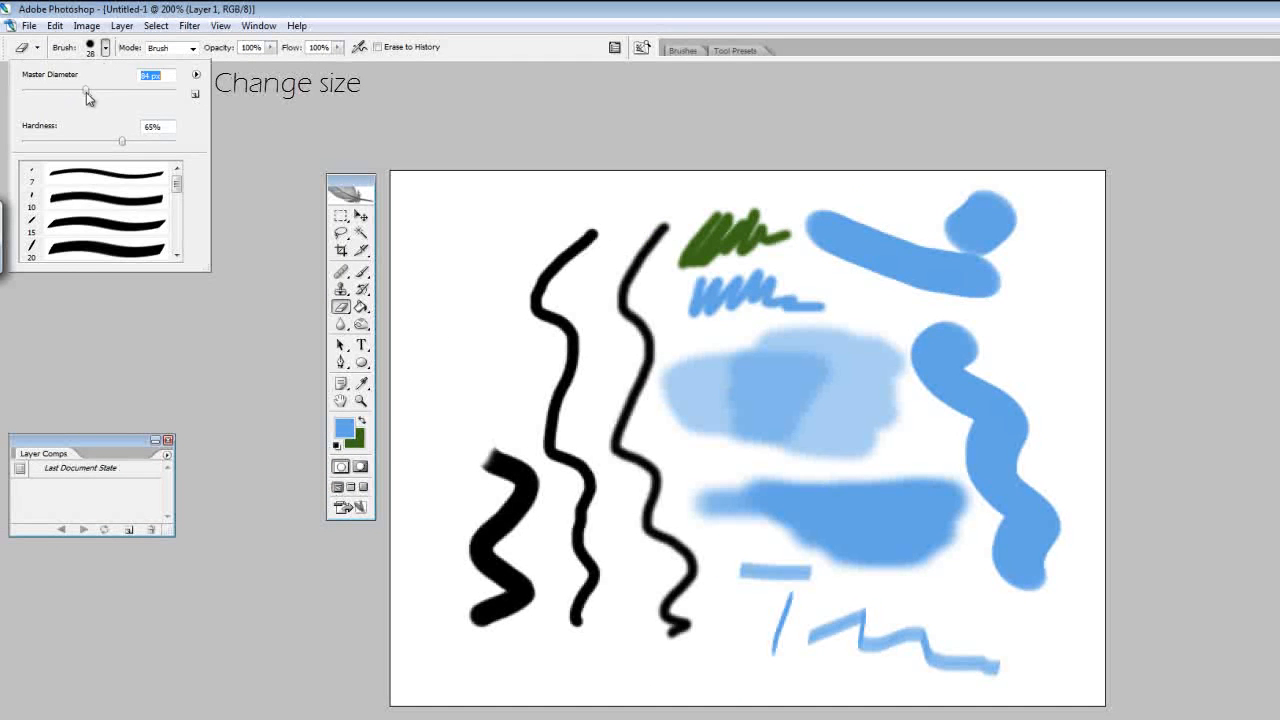
mouse_move(565, 240)
mouse_down()
mouse_move(677, 337)
mouse_move(651, 231)
mouse_move(512, 225)
mouse_up()
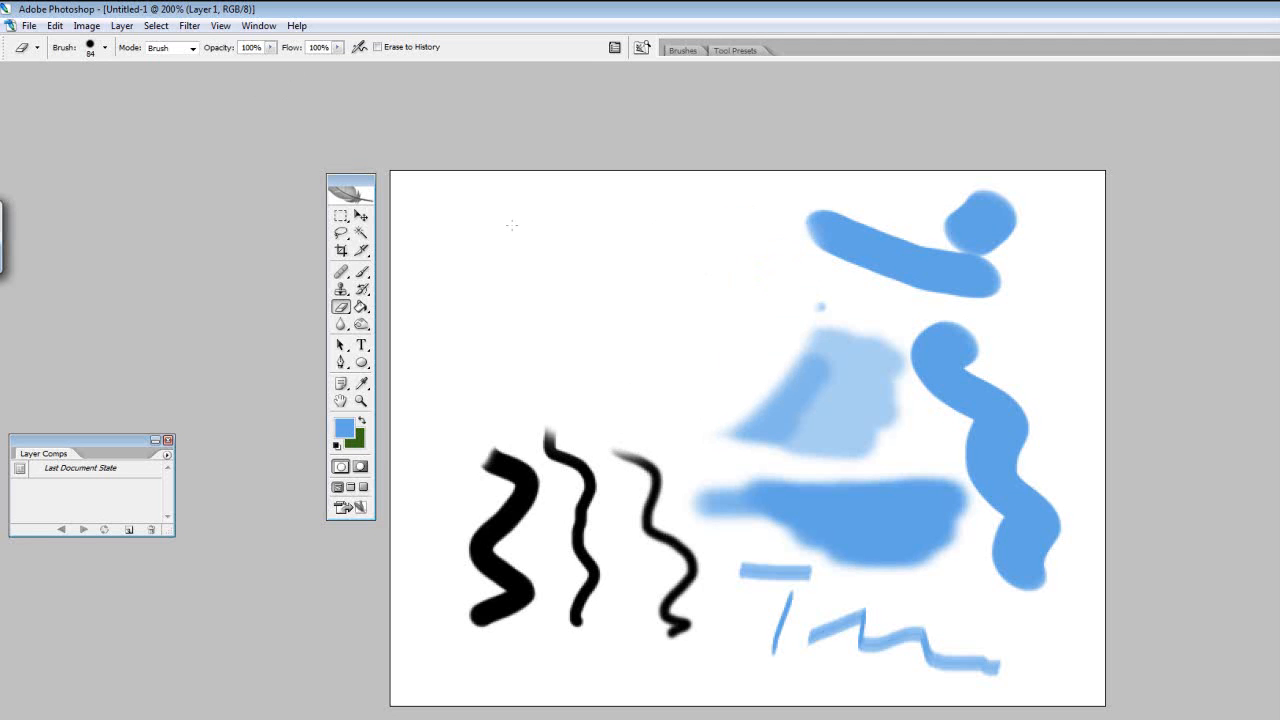
Step: Reduce the eraser diameter to 22 px and erase narrow bands across the blue strokes on the canvas's right side
click(105, 48)
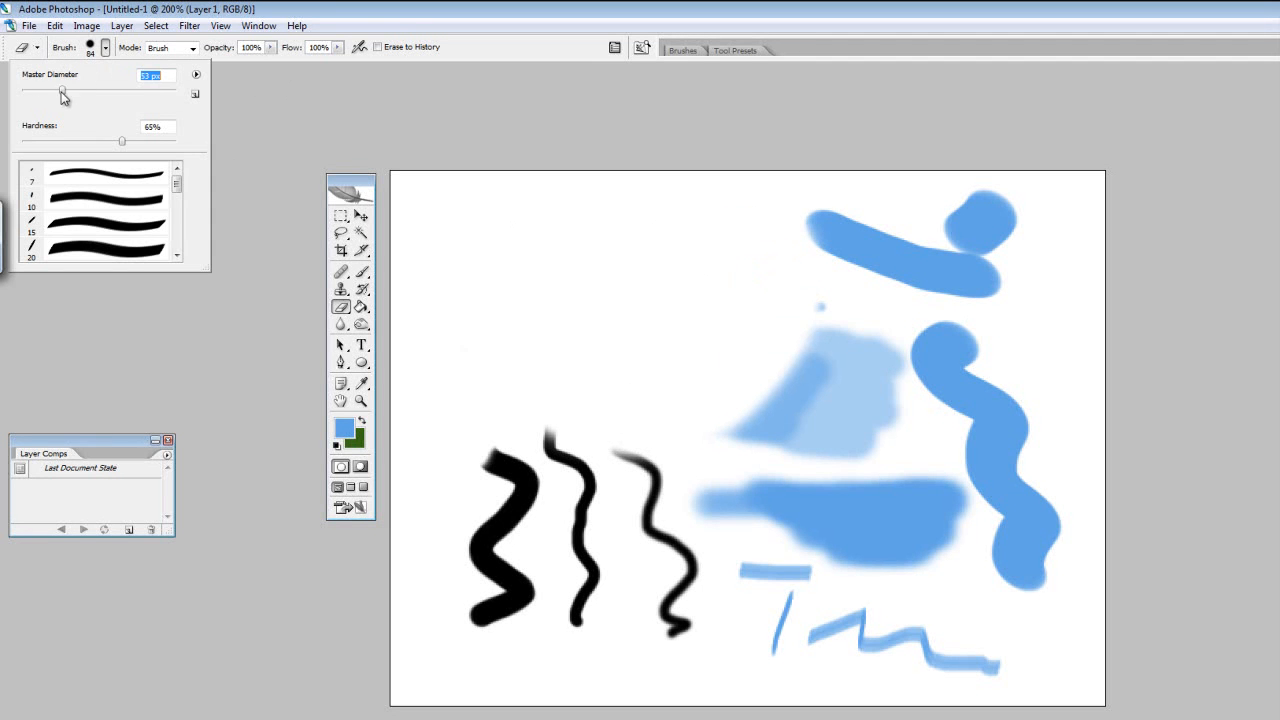
drag(42, 100, 39, 100)
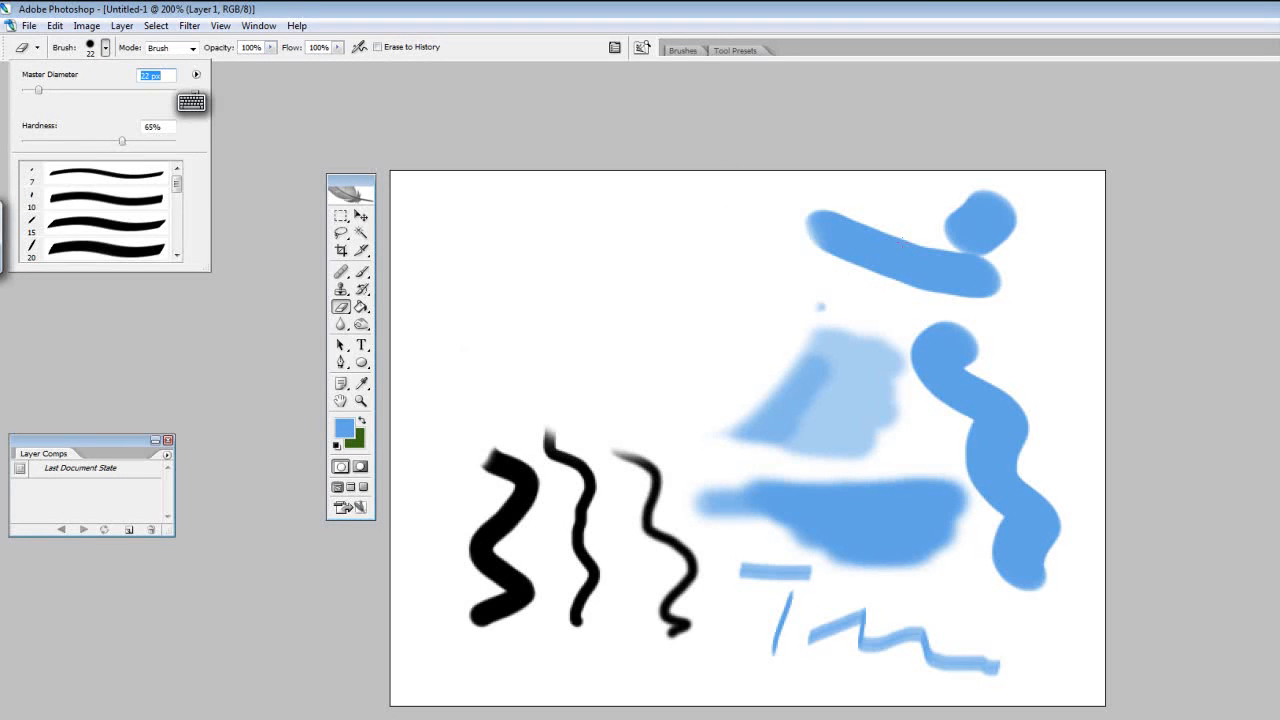
mouse_move(902, 240)
mouse_down()
mouse_move(902, 331)
mouse_move(924, 442)
mouse_move(1036, 462)
mouse_up()
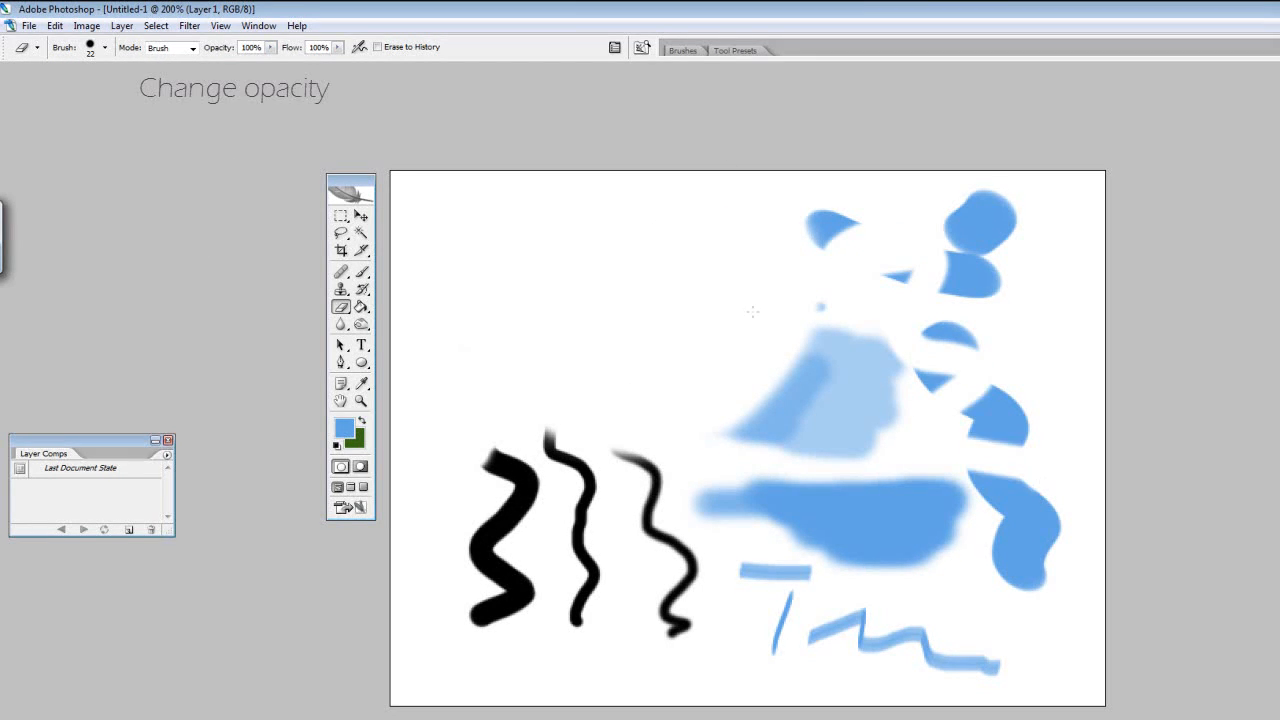
Step: Lower the eraser's opacity and partially erase the thick black wavy line from its upper end downwards
click(270, 48)
drag(489, 455, 518, 494)
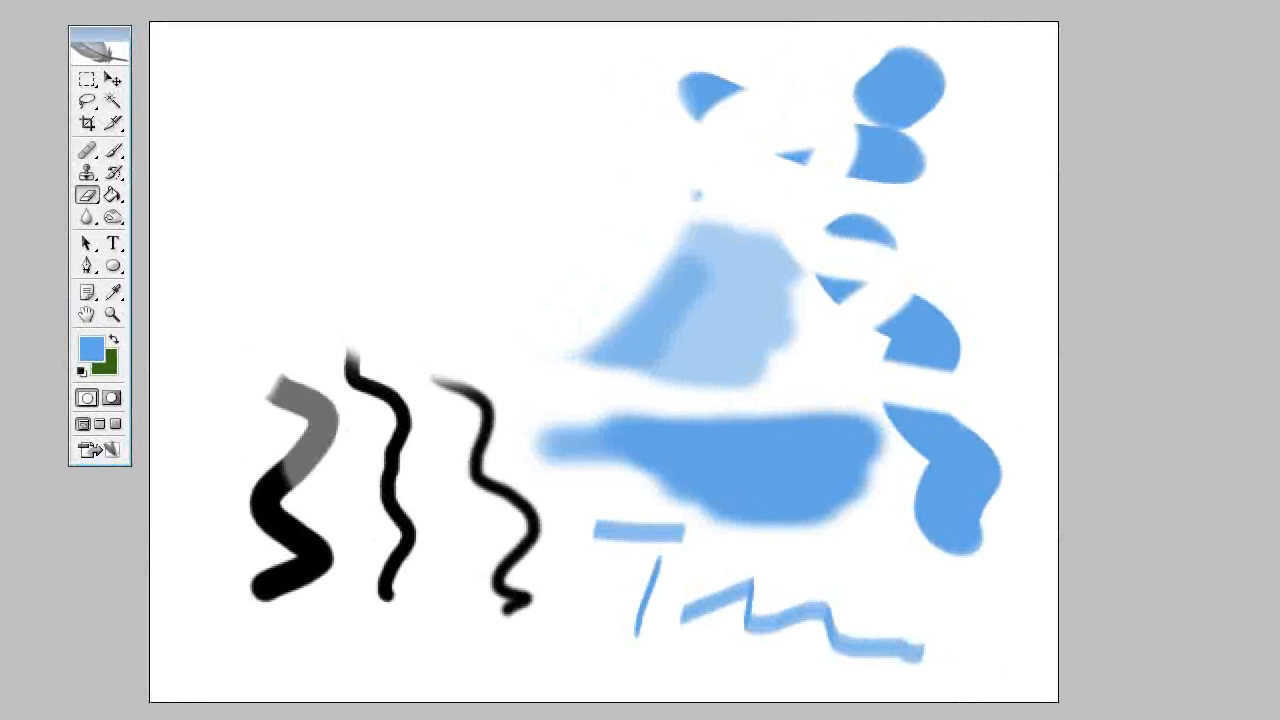
mouse_move(288, 462)
mouse_down()
mouse_move(265, 521)
mouse_move(288, 568)
mouse_move(276, 552)
mouse_move(318, 555)
mouse_up()
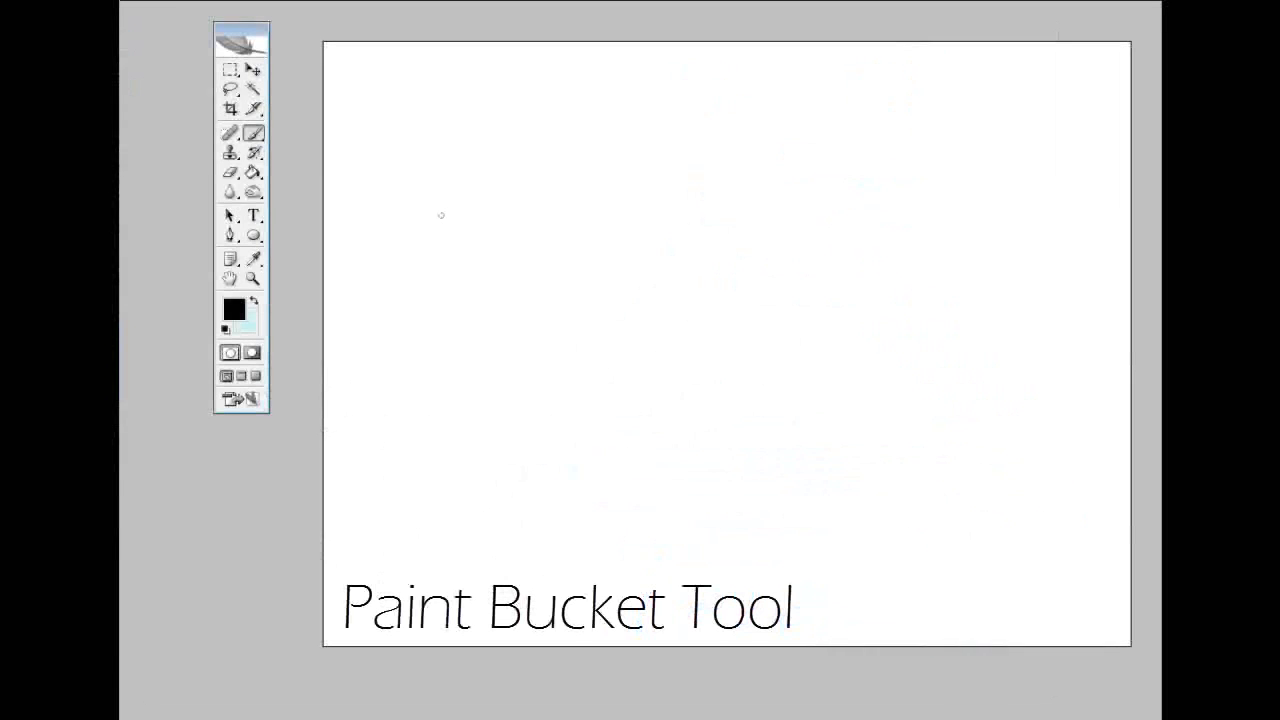
Step: Paint a closed square outline in black with the Brush on the canvas's left half
drag(441, 215, 455, 462)
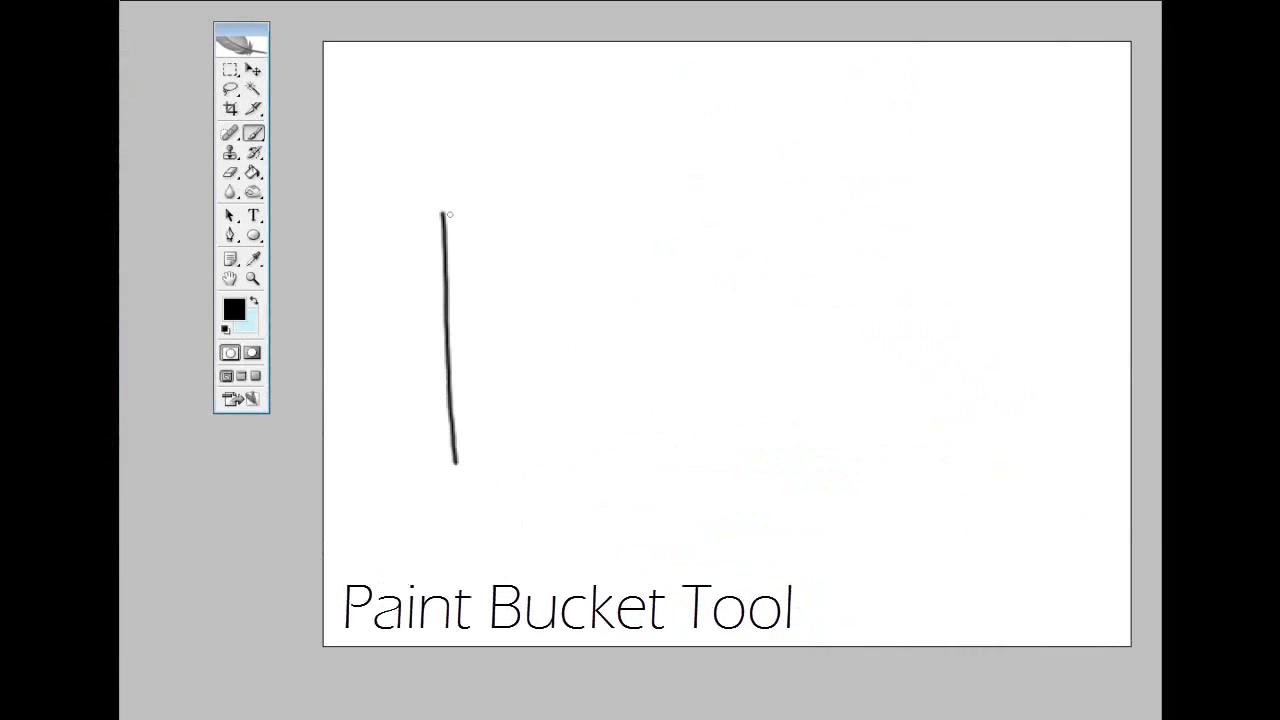
mouse_move(471, 211)
mouse_down()
mouse_move(698, 222)
mouse_move(709, 431)
mouse_up()
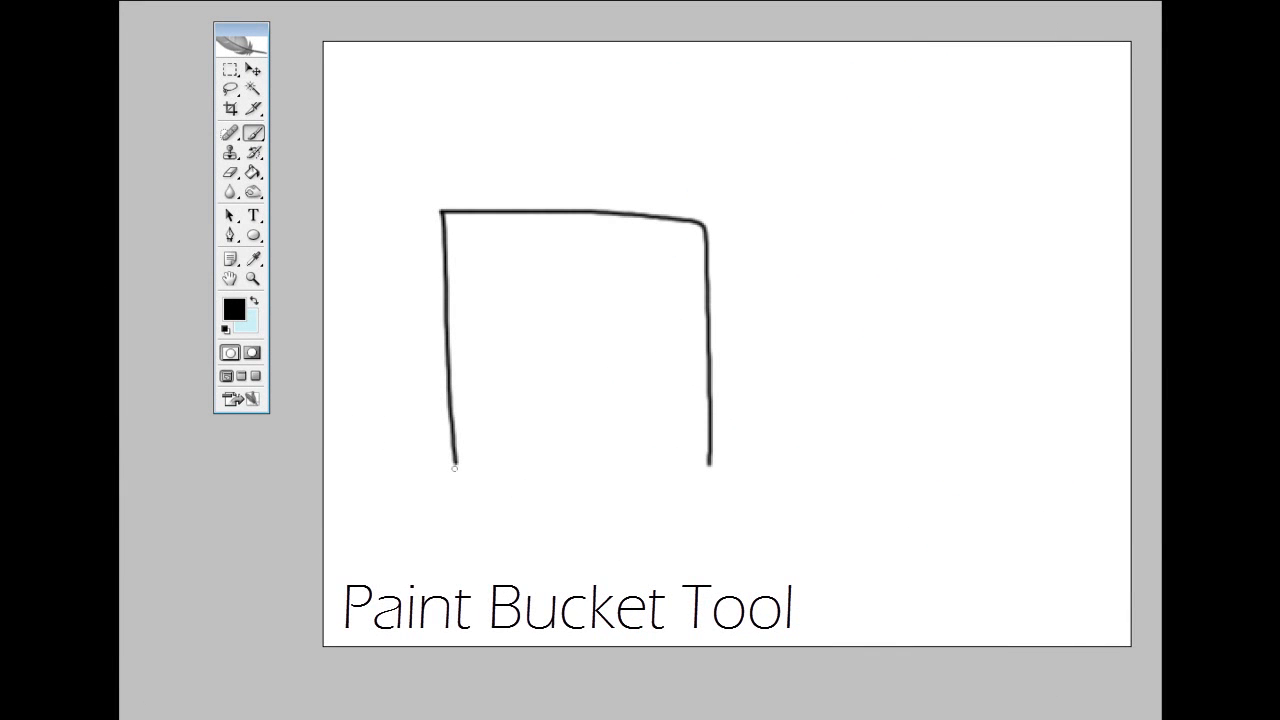
drag(455, 465, 718, 467)
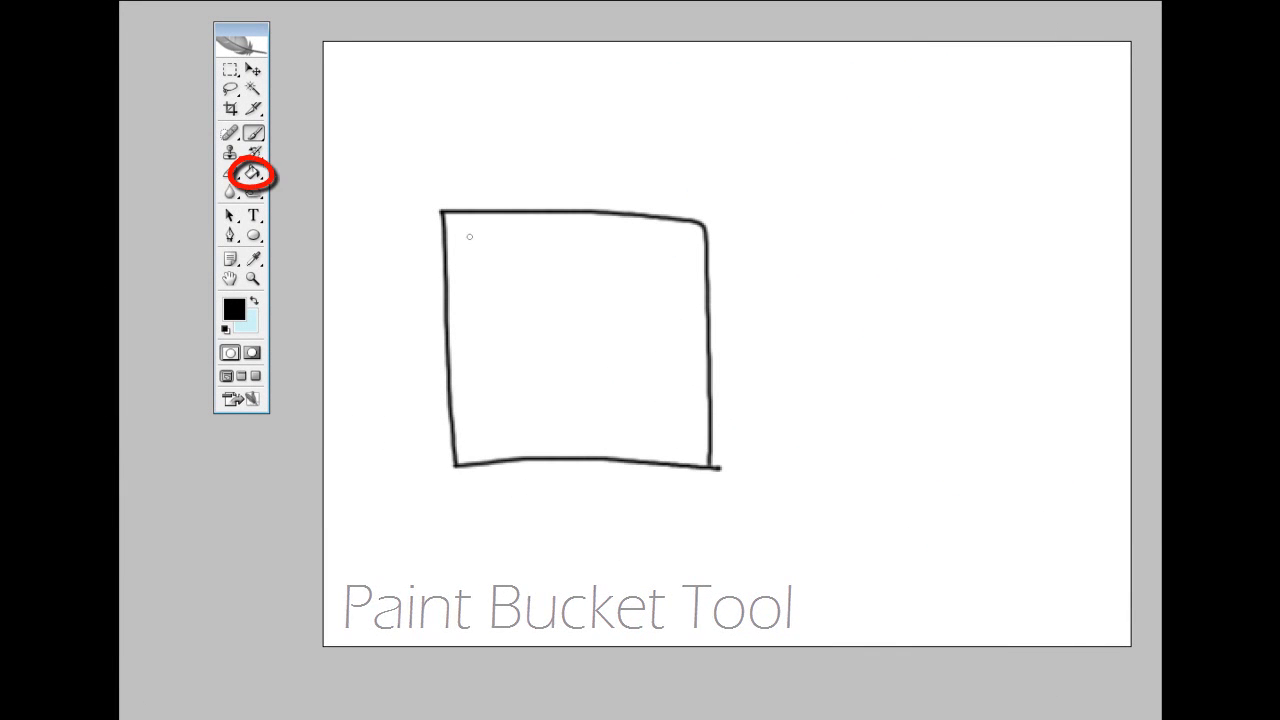
Step: Set the foreground colour to red (df1919) and fill the square outline's interior with the Paint Bucket
click(233, 302)
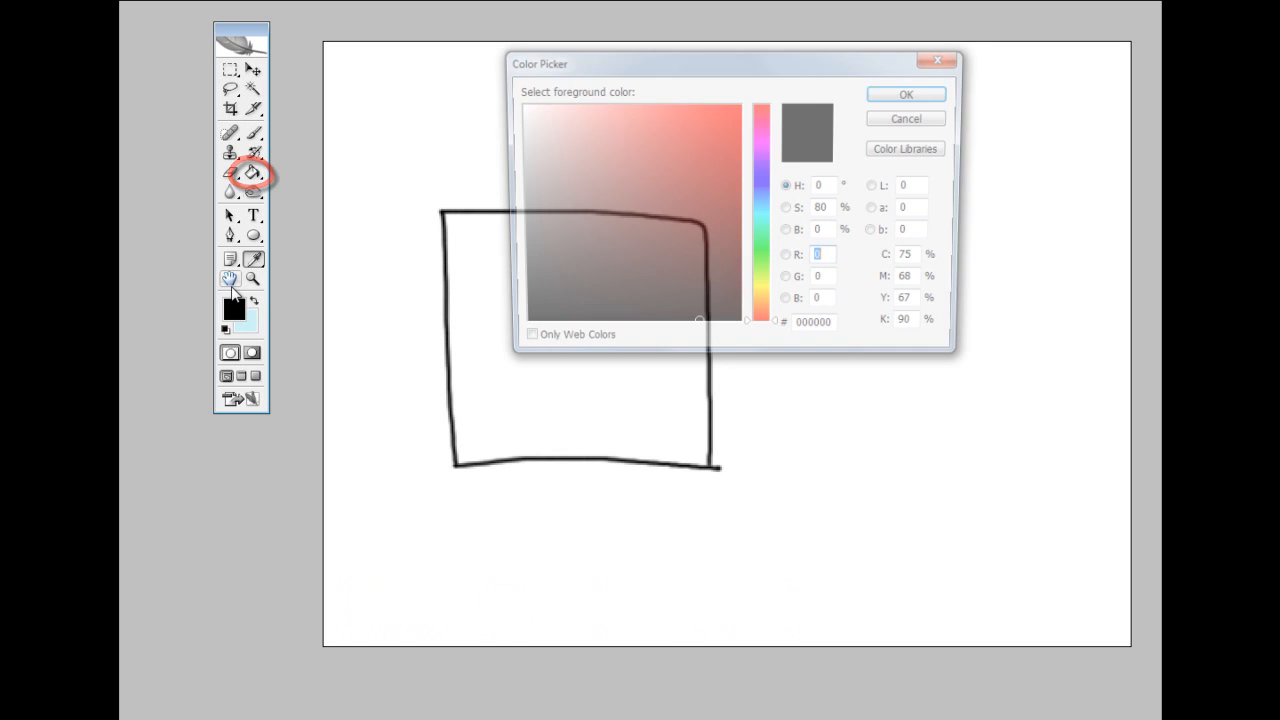
click(715, 131)
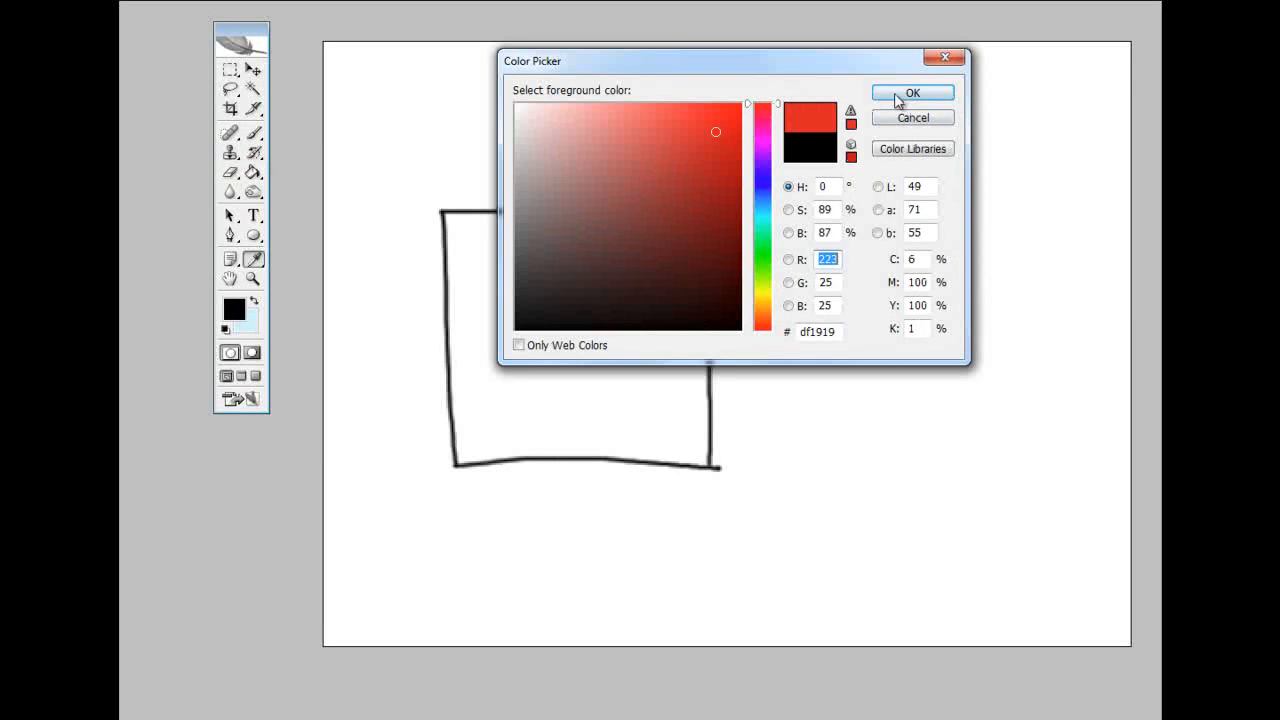
click(913, 92)
click(666, 275)
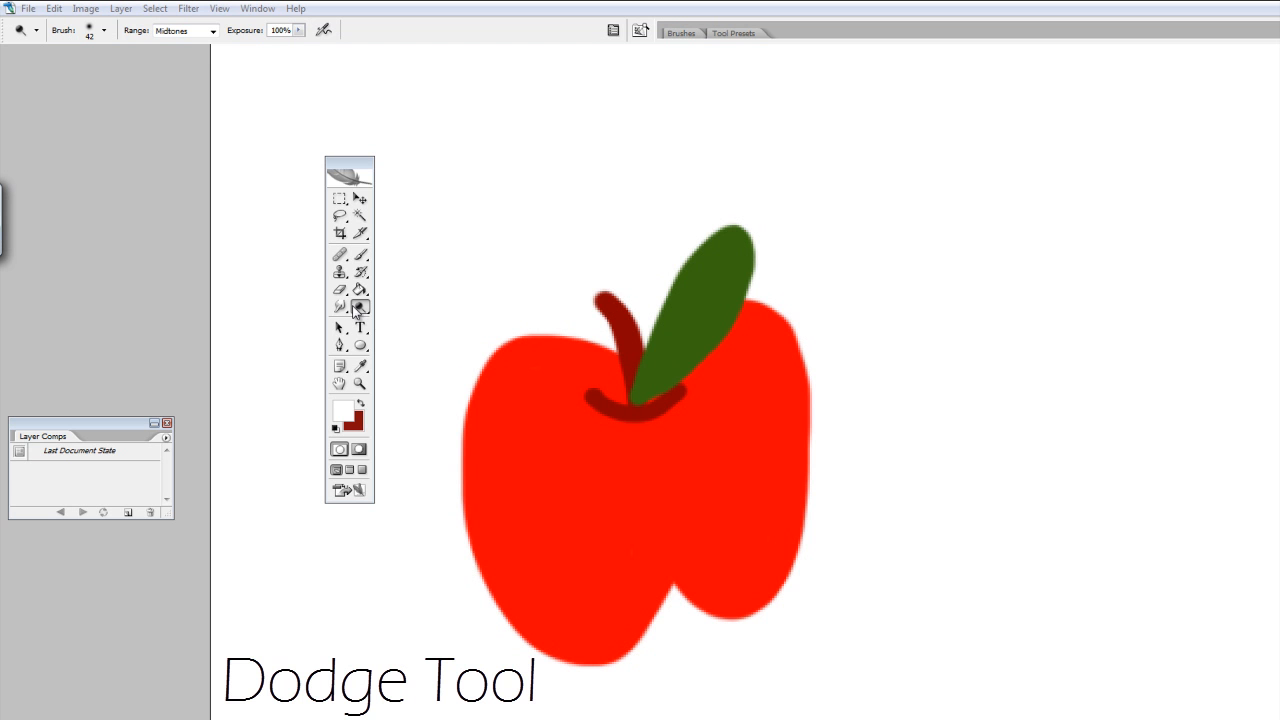
Step: Lighten part of the apple's green leaf with the Dodge tool
click(360, 308)
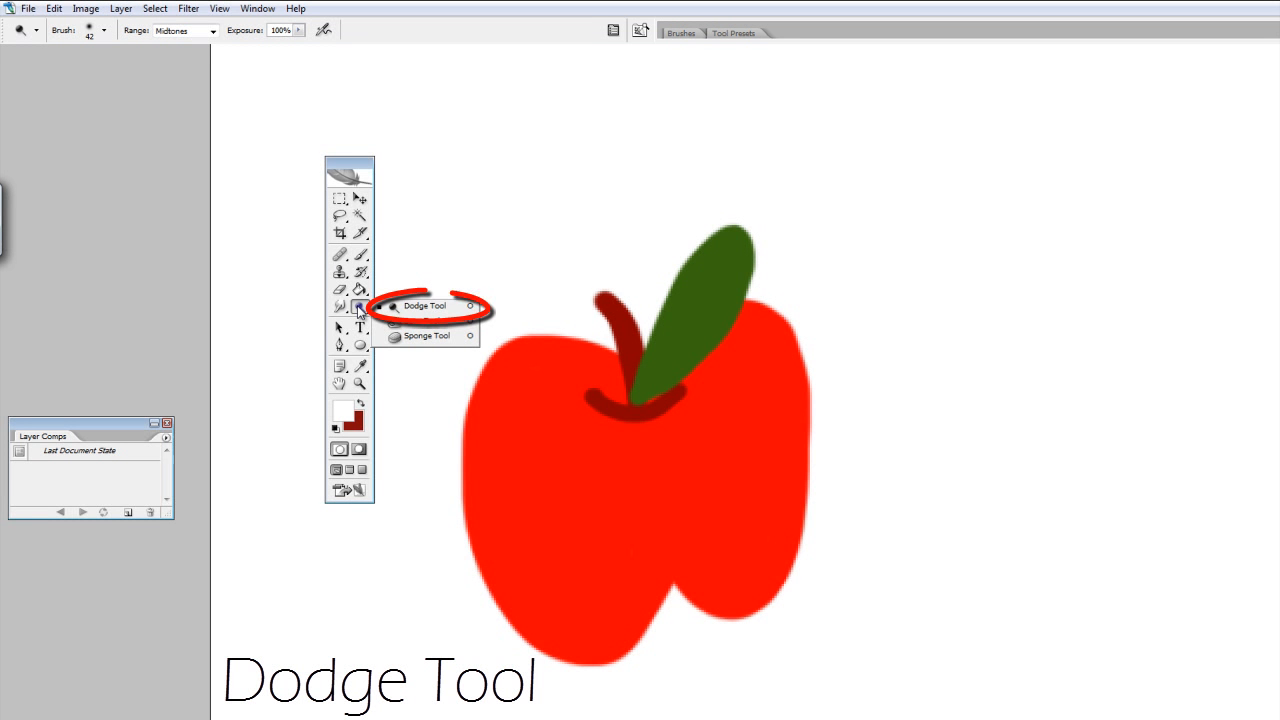
click(431, 309)
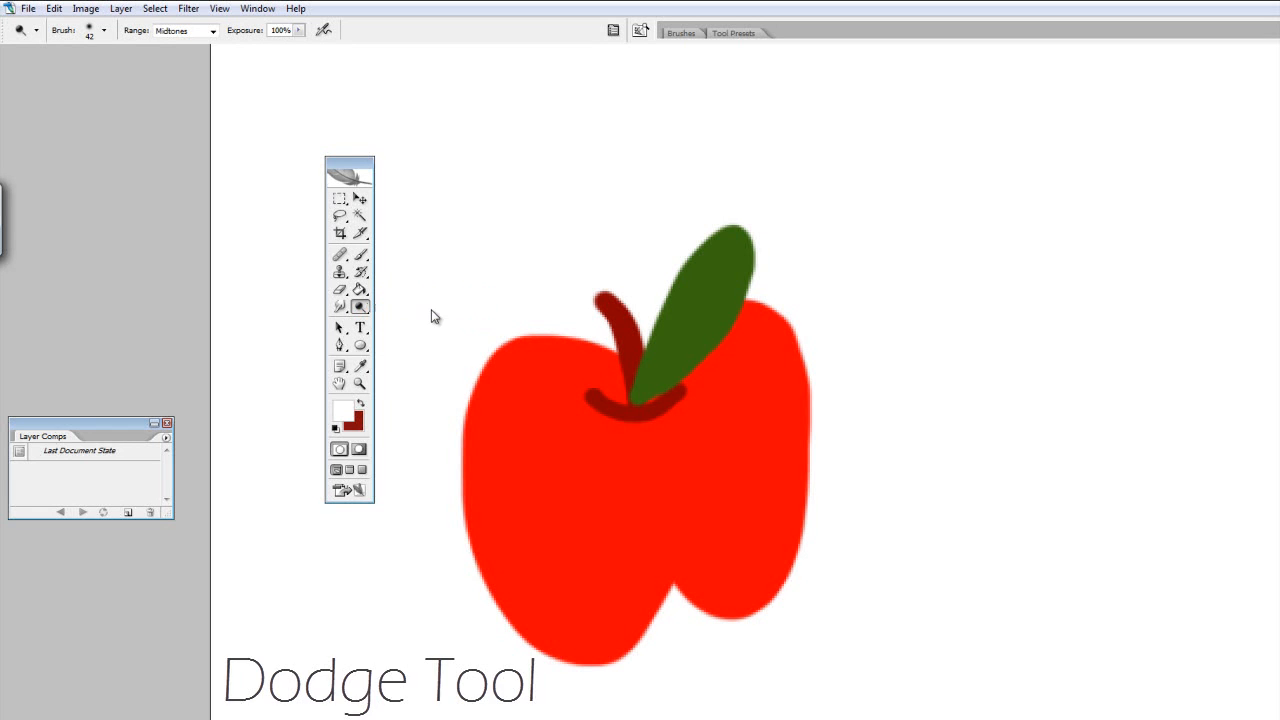
mouse_move(672, 313)
mouse_down()
mouse_move(700, 330)
mouse_move(690, 300)
mouse_move(710, 280)
mouse_move(676, 312)
mouse_up()
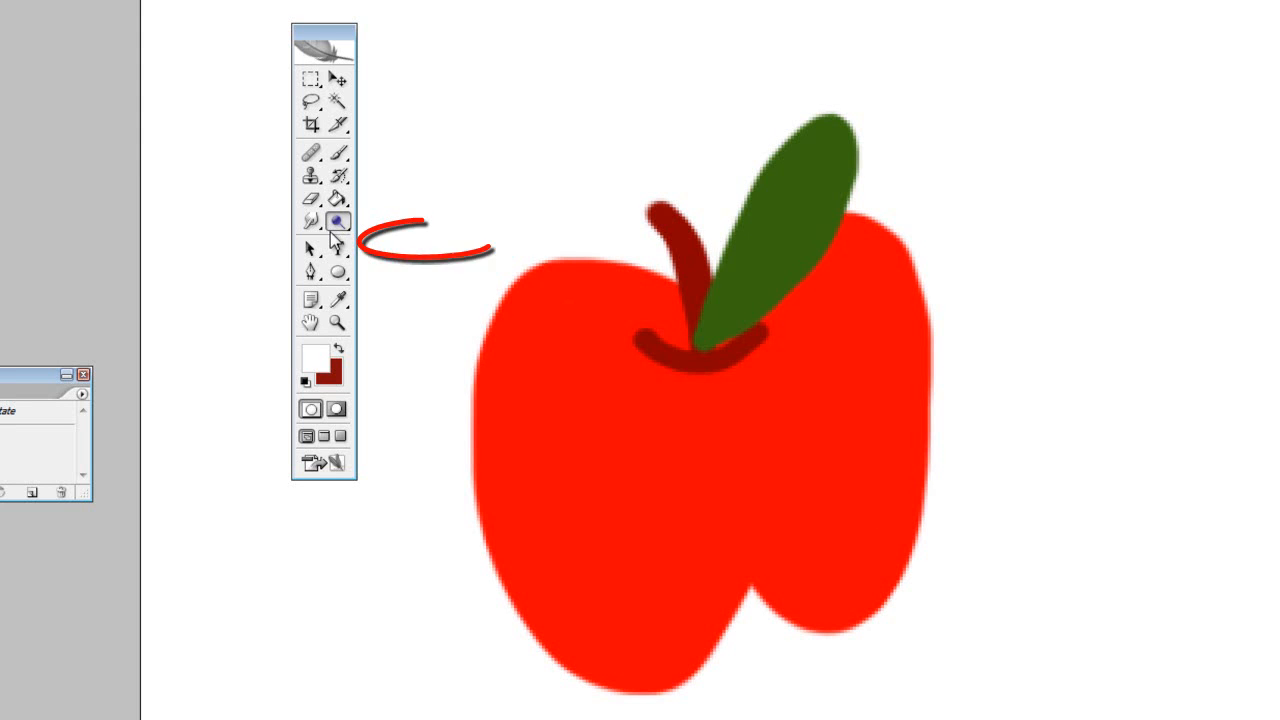
Step: Darken part of the apple's green leaf with the Burn tool
click(337, 221)
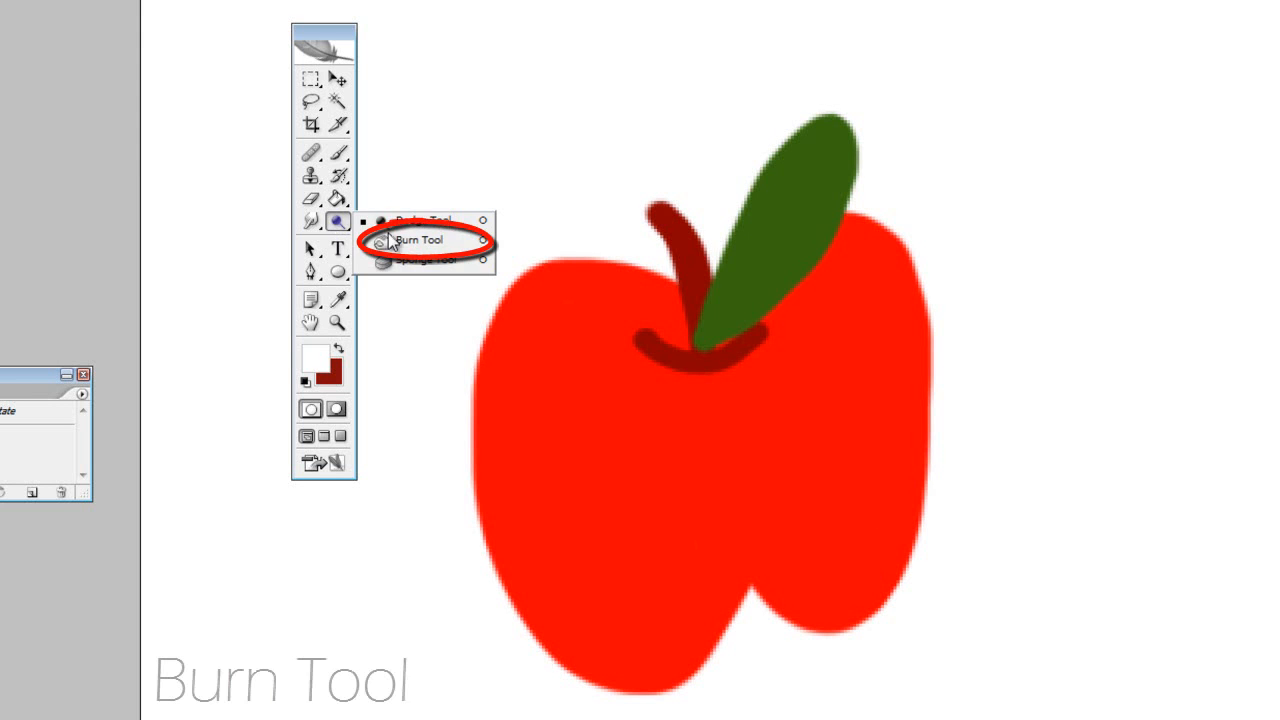
click(388, 240)
mouse_move(770, 240)
mouse_down()
mouse_move(710, 330)
mouse_move(747, 316)
mouse_move(722, 298)
mouse_up()
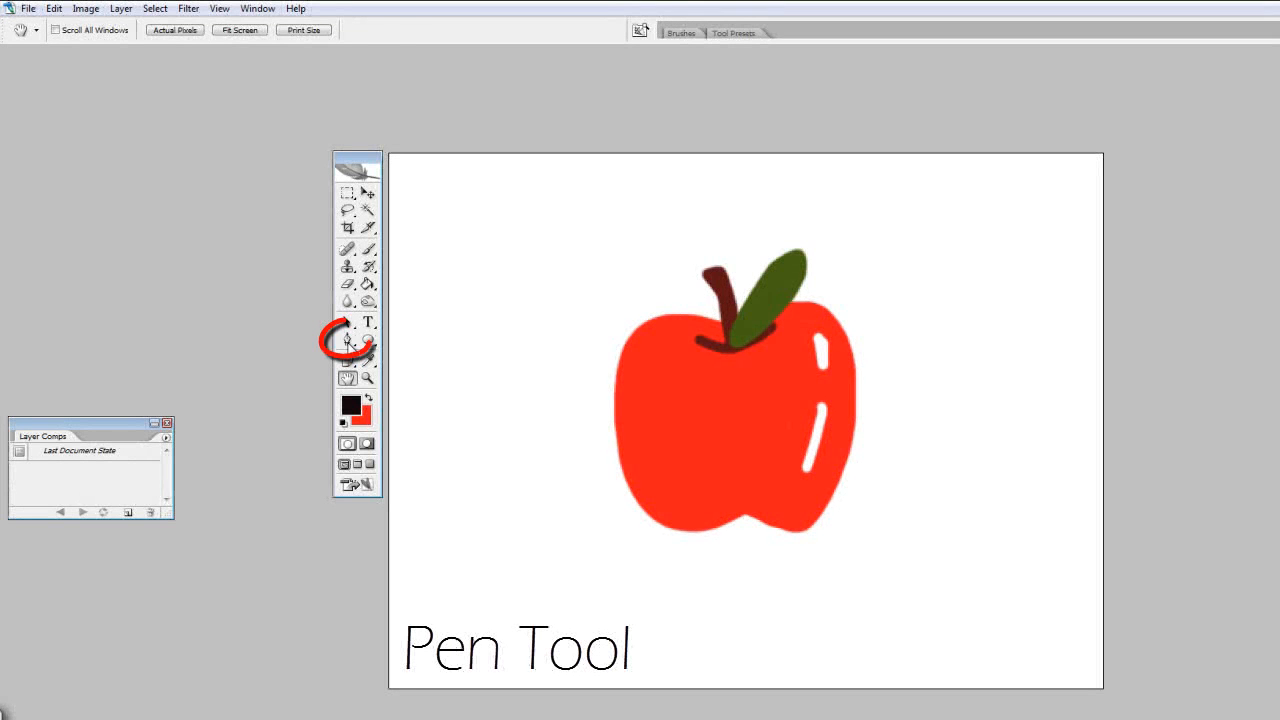
Step: Activate the Pen tool, switch to the Eyedropper and set the foreground colour to pure red (ff0000)
click(347, 341)
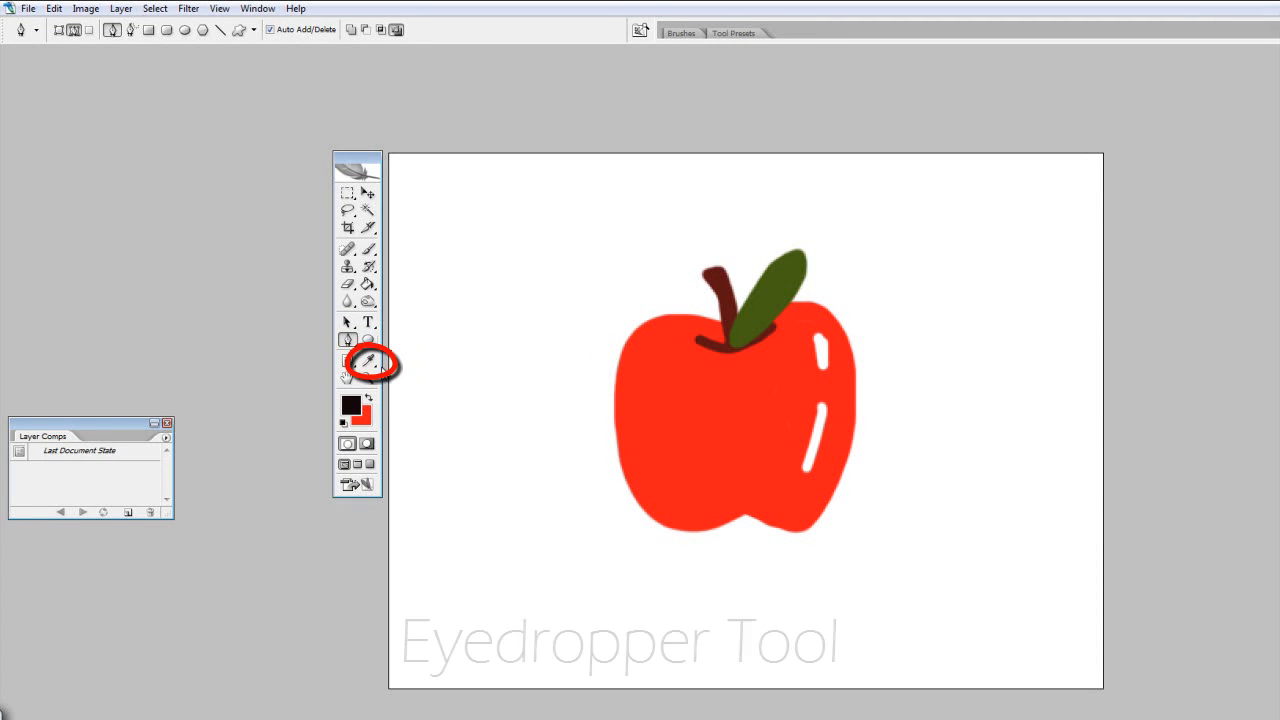
click(369, 362)
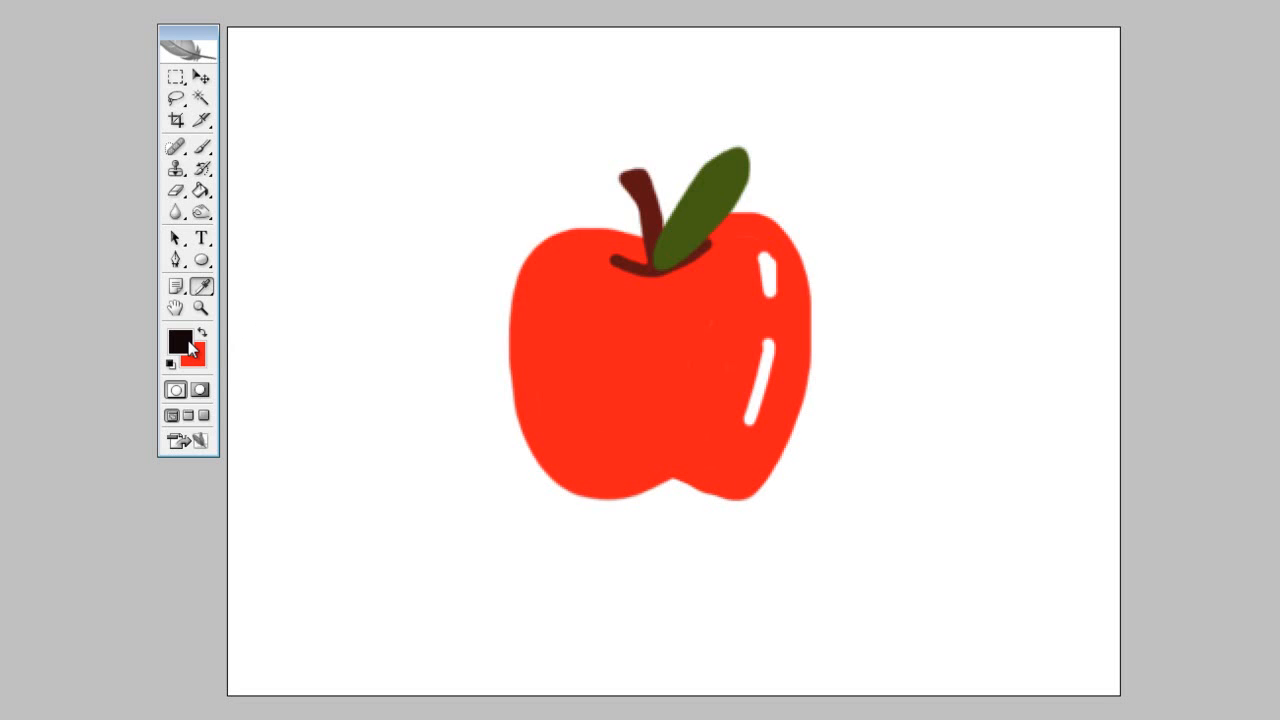
click(188, 340)
drag(573, 156, 725, 80)
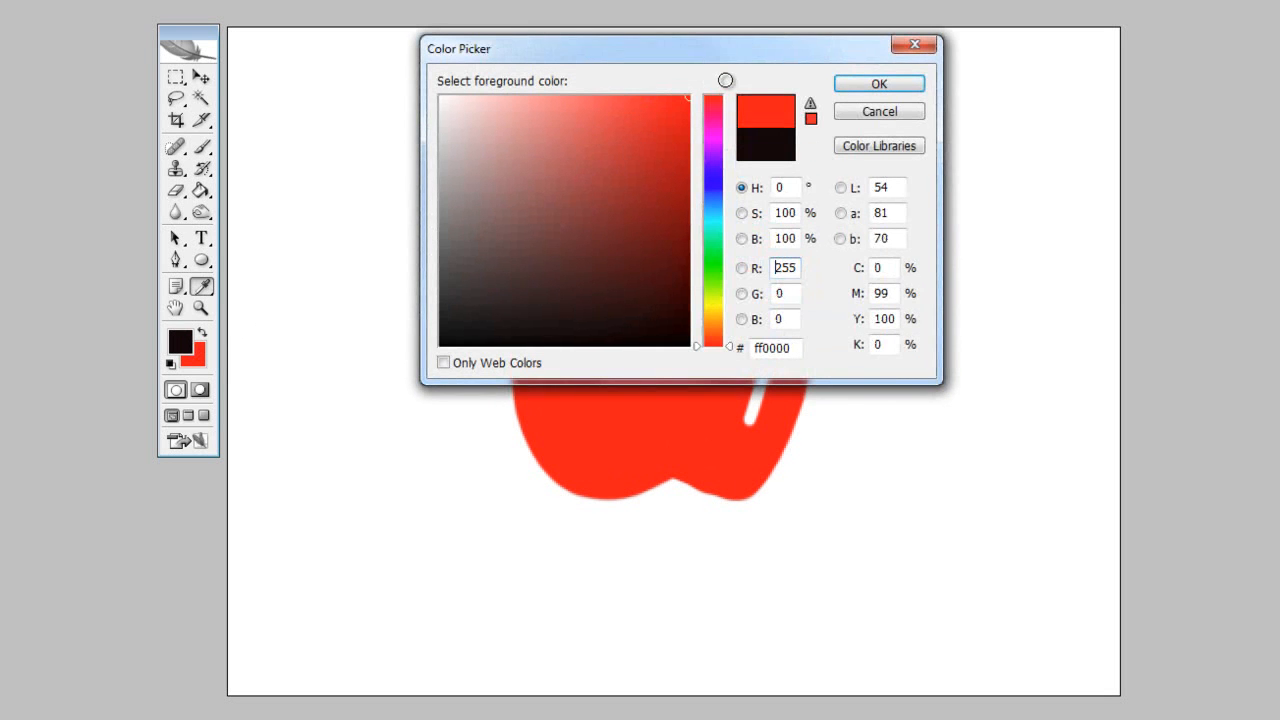
click(862, 116)
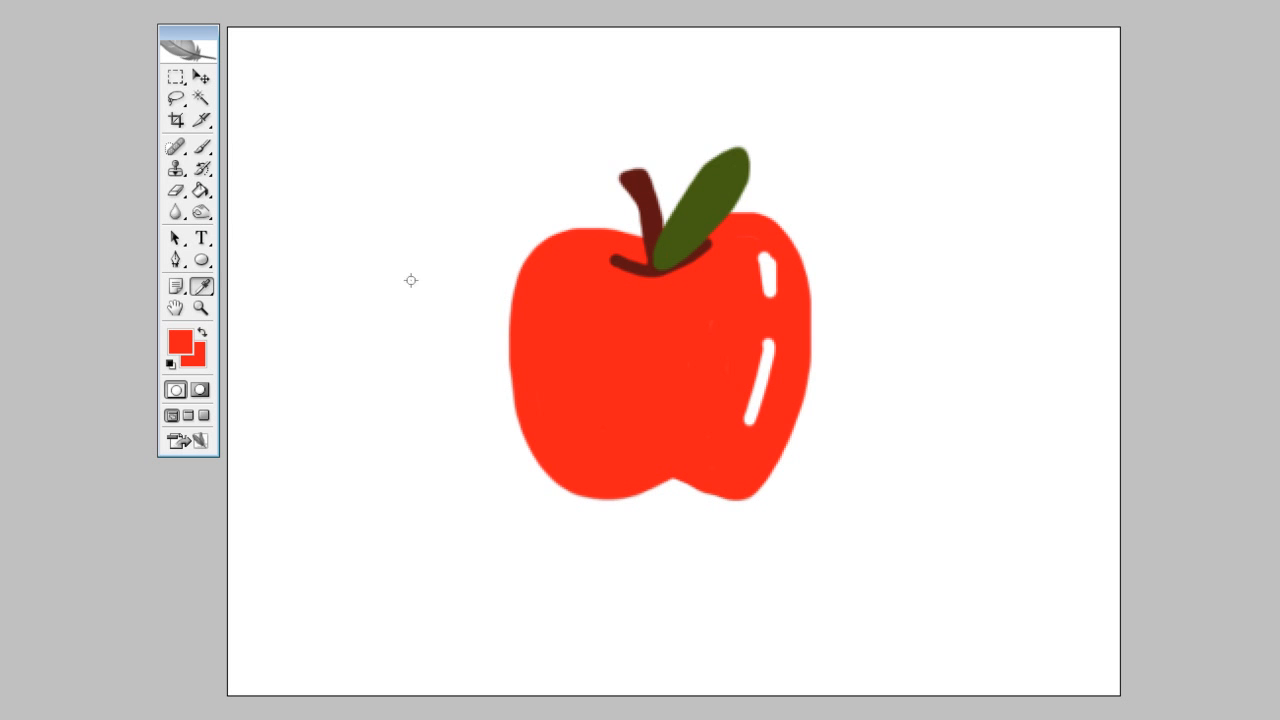
Step: Paint red strokes with the Brush at the apple's left edge
click(202, 147)
drag(499, 299, 440, 321)
mouse_move(522, 298)
mouse_down()
mouse_move(447, 278)
mouse_move(530, 258)
mouse_up()
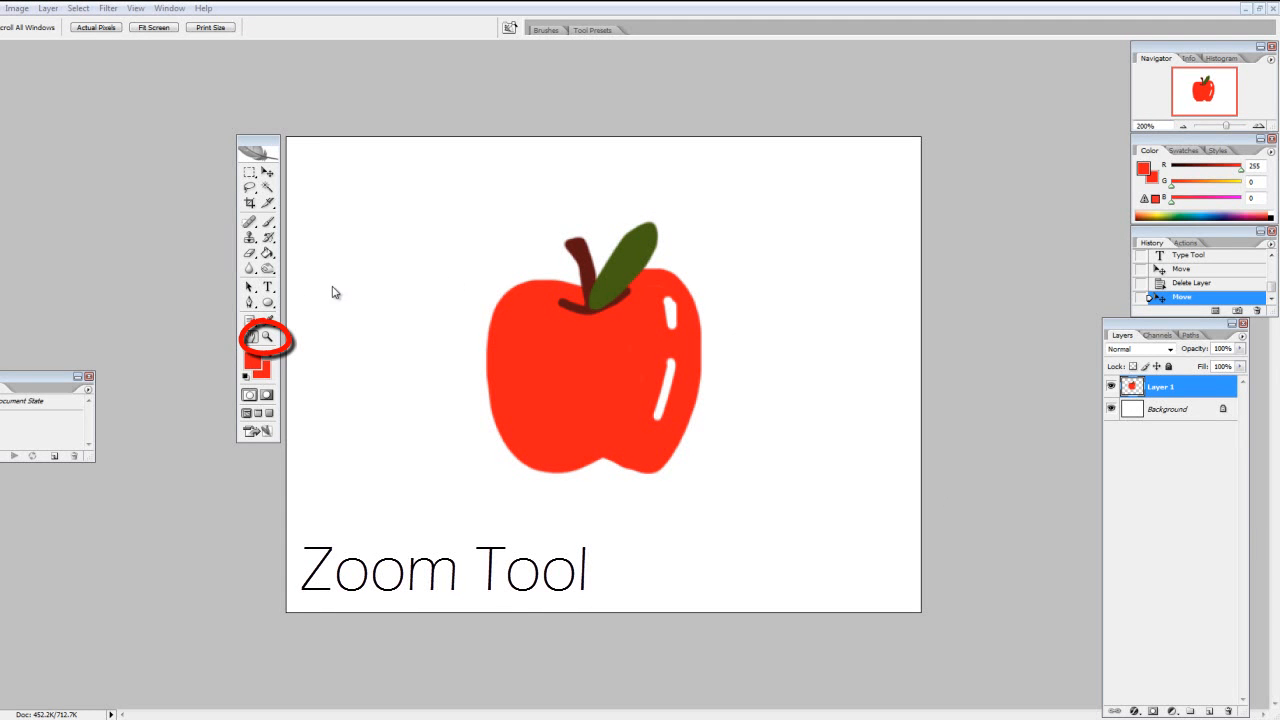
Step: Zoom in on the apple's stem to 600% with the Zoom tool, and zoom back out to 500%
click(267, 337)
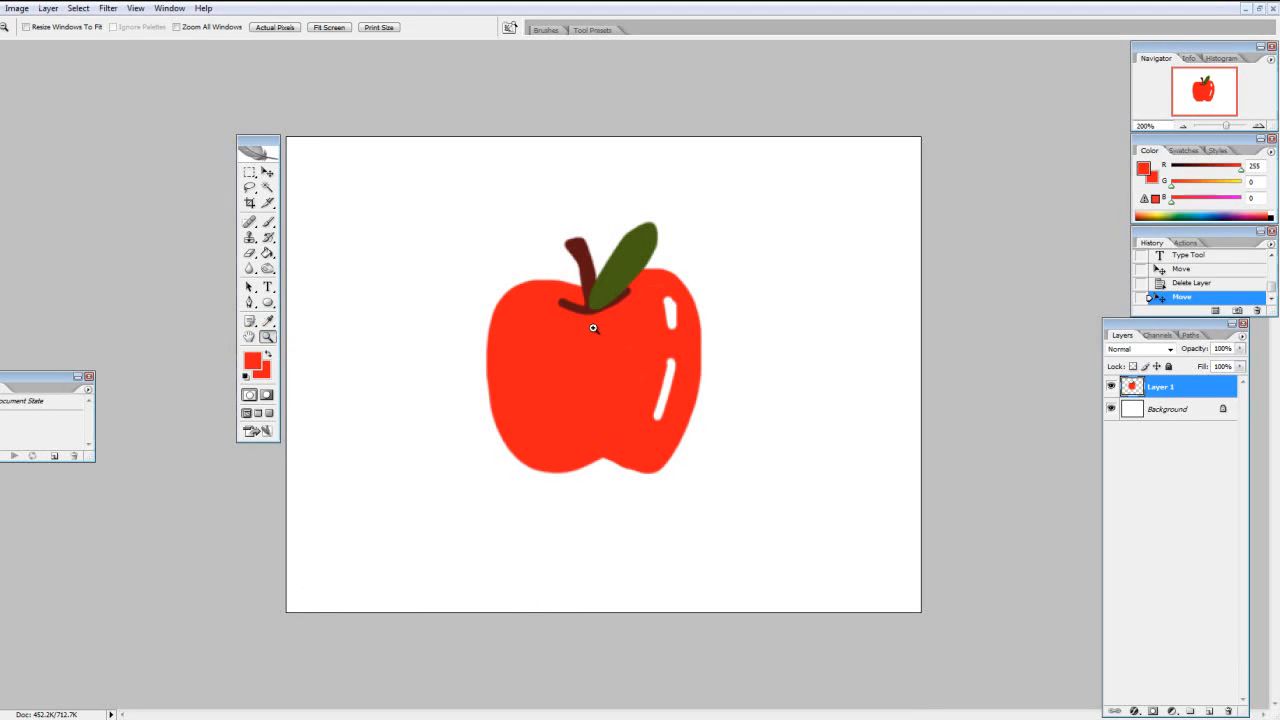
click(629, 325)
click(586, 295)
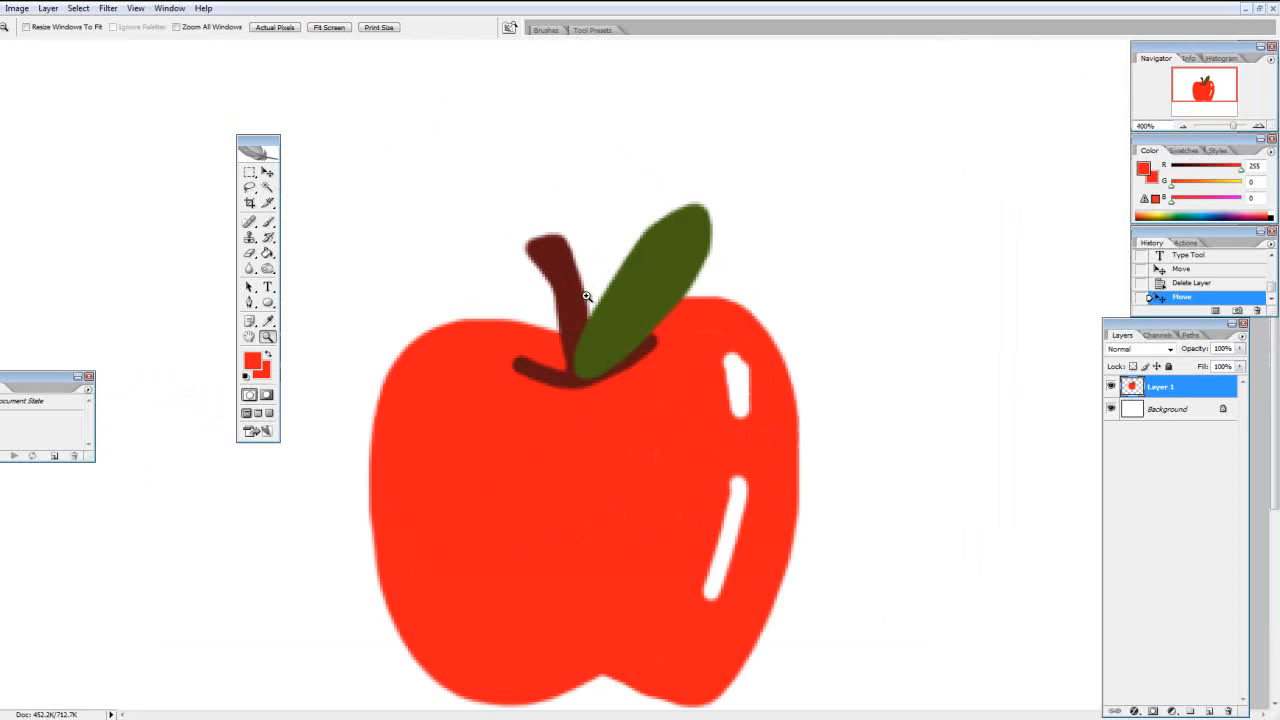
click(600, 352)
click(571, 400)
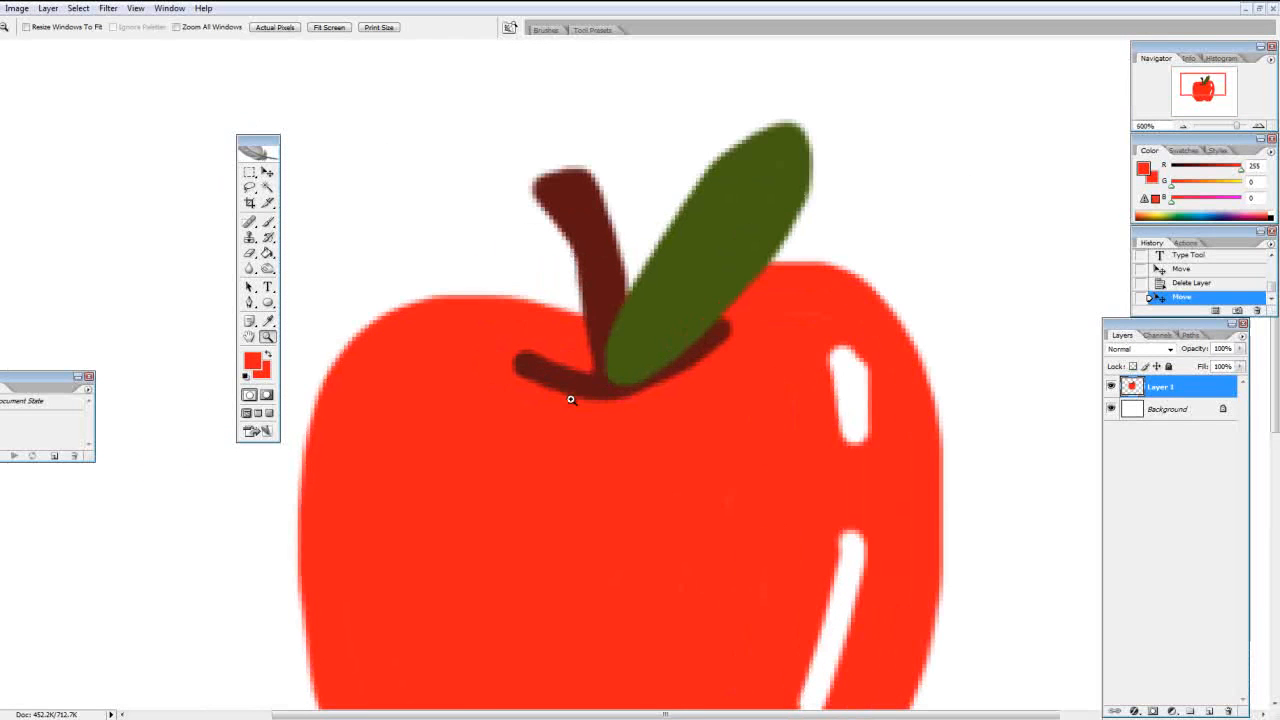
right_click(570, 381)
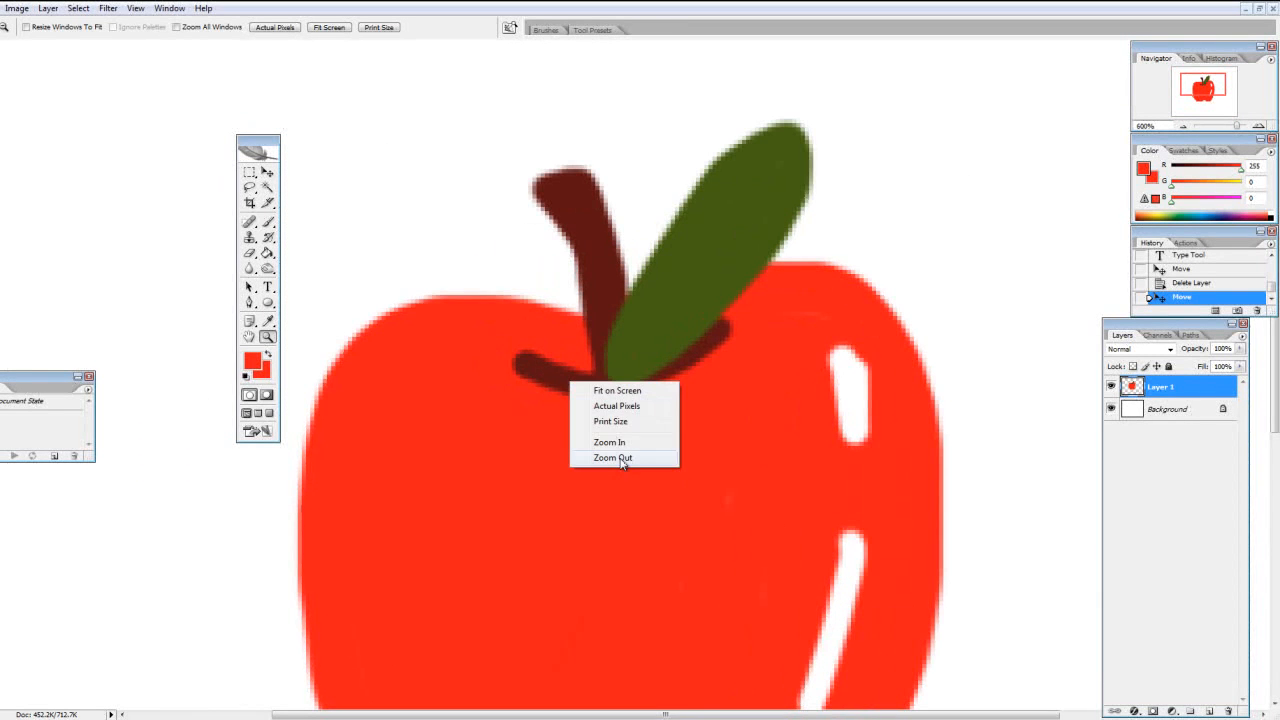
click(625, 462)
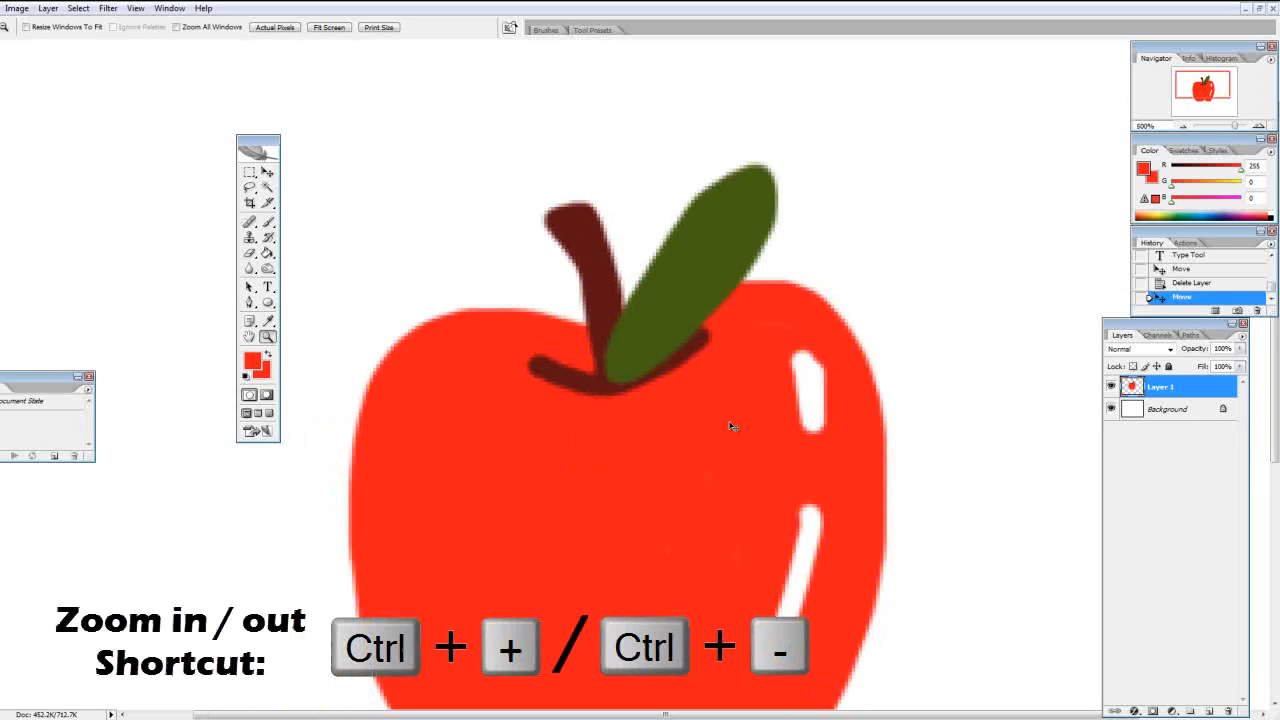
Step: Zoom out from the apple and back in to 700%, and pan across it with the Hand tool
key(ctrl+minus)
key(ctrl+minus)
key(ctrl+minus)
key(ctrl+plus)
key(ctrl+plus)
key(ctrl+plus)
key(ctrl+plus)
key(ctrl+plus)
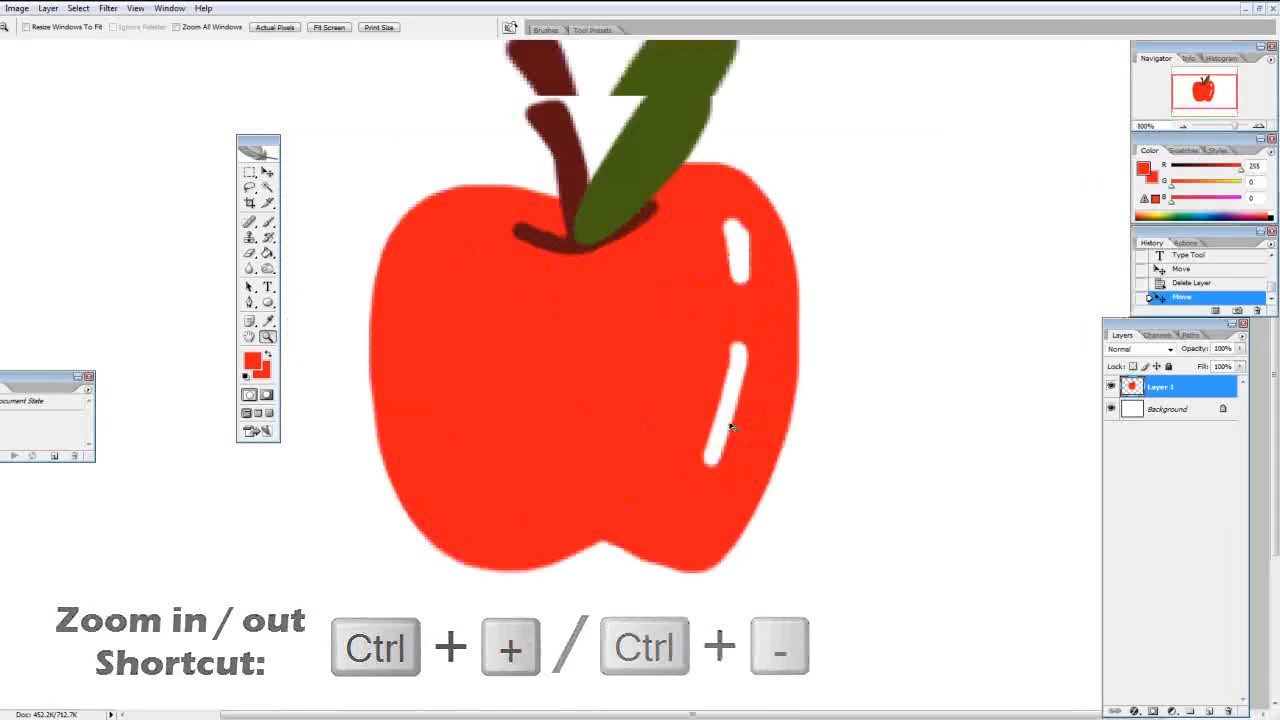
click(249, 336)
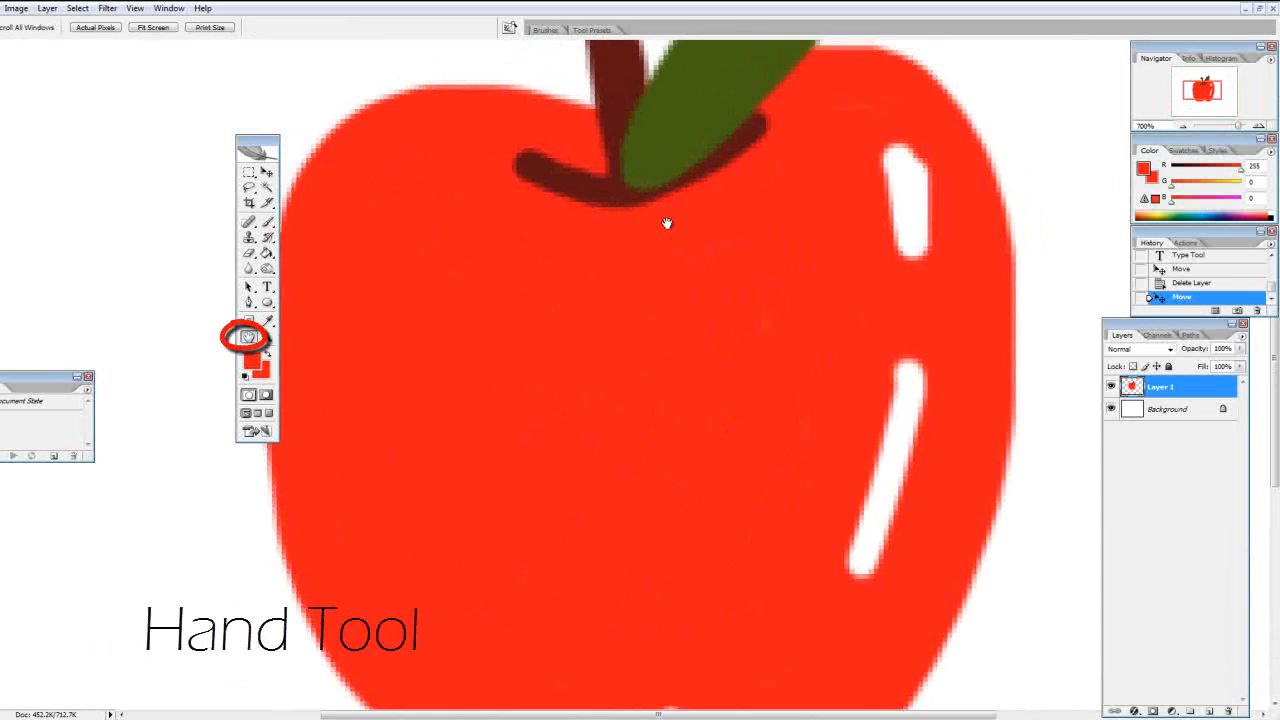
drag(666, 220, 534, 294)
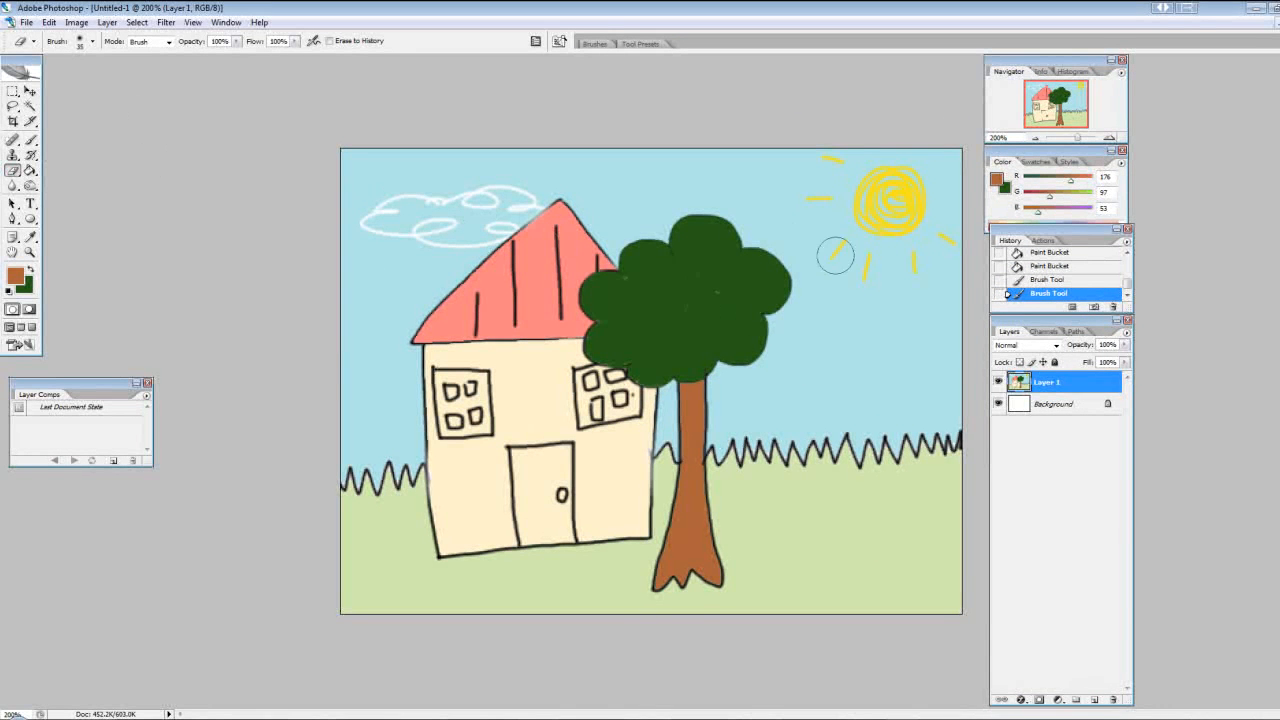
Step: Erase across the tree from its dark green foliage down to the brown trunk
mouse_move(749, 271)
mouse_down()
mouse_move(750, 340)
mouse_move(735, 286)
mouse_move(744, 297)
mouse_move(772, 282)
mouse_move(725, 259)
mouse_move(743, 255)
mouse_move(687, 215)
mouse_move(675, 265)
mouse_move(664, 241)
mouse_move(629, 277)
mouse_move(663, 250)
mouse_move(624, 261)
mouse_move(625, 287)
mouse_move(603, 313)
mouse_move(602, 287)
mouse_move(612, 327)
mouse_move(658, 354)
mouse_move(648, 361)
mouse_move(639, 305)
mouse_move(681, 272)
mouse_move(693, 340)
mouse_move(699, 323)
mouse_move(749, 345)
mouse_move(755, 334)
mouse_move(707, 365)
mouse_move(709, 278)
mouse_move(728, 261)
mouse_move(699, 415)
mouse_move(683, 332)
mouse_move(698, 398)
mouse_move(693, 514)
mouse_move(693, 477)
mouse_move(661, 573)
mouse_move(679, 592)
mouse_move(682, 578)
mouse_move(718, 571)
mouse_move(700, 505)
mouse_up()
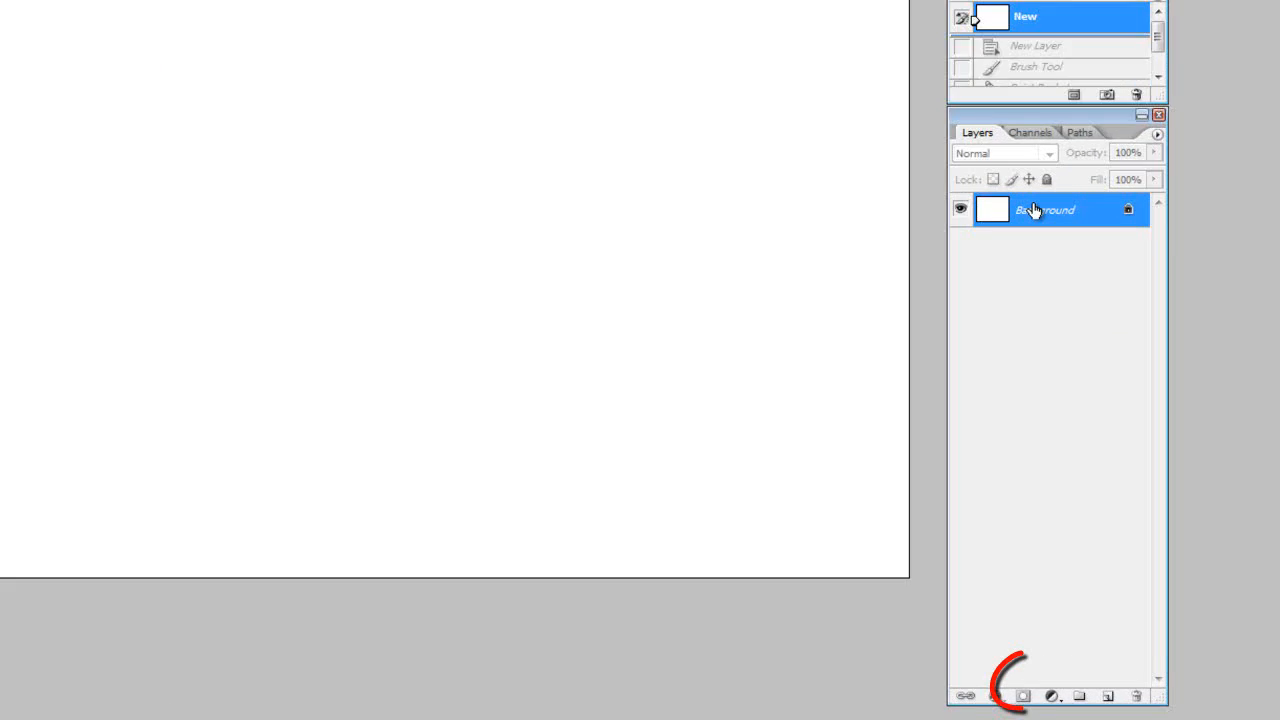
Step: Add a new layer above the background for the grass drawing and rename it GRASS
click(1030, 688)
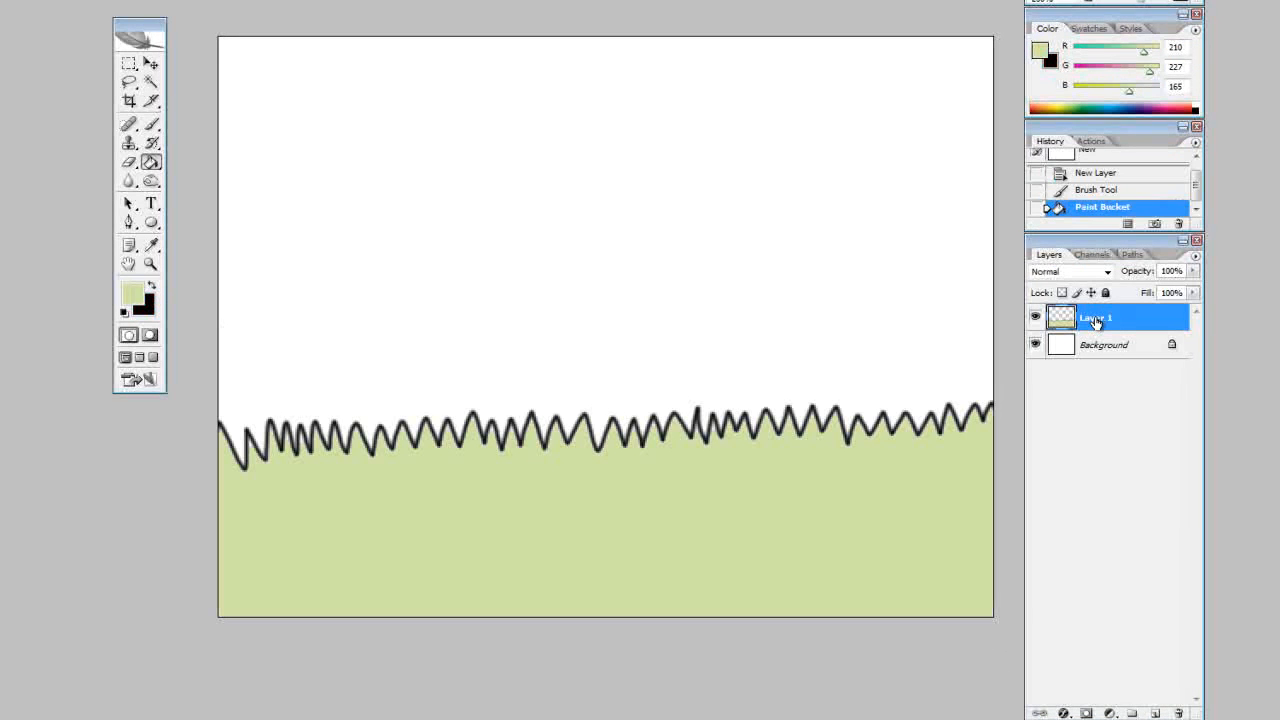
double_click(1093, 318)
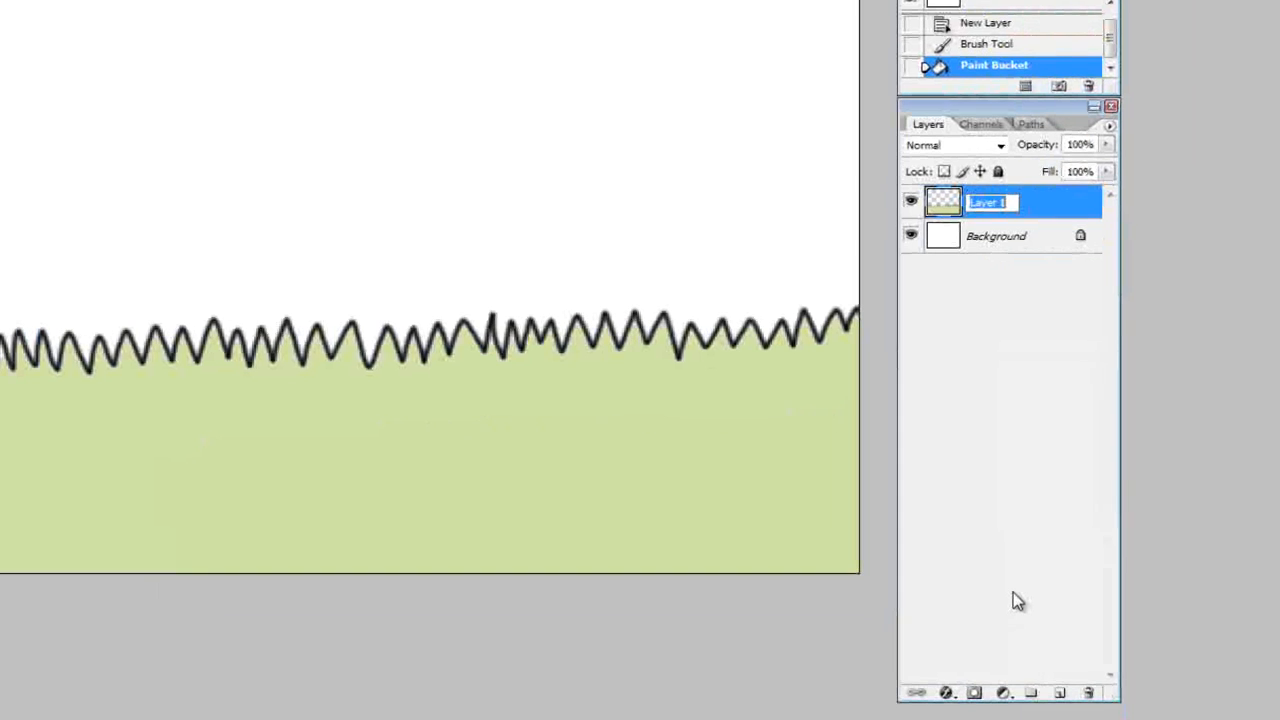
text(GRASS)
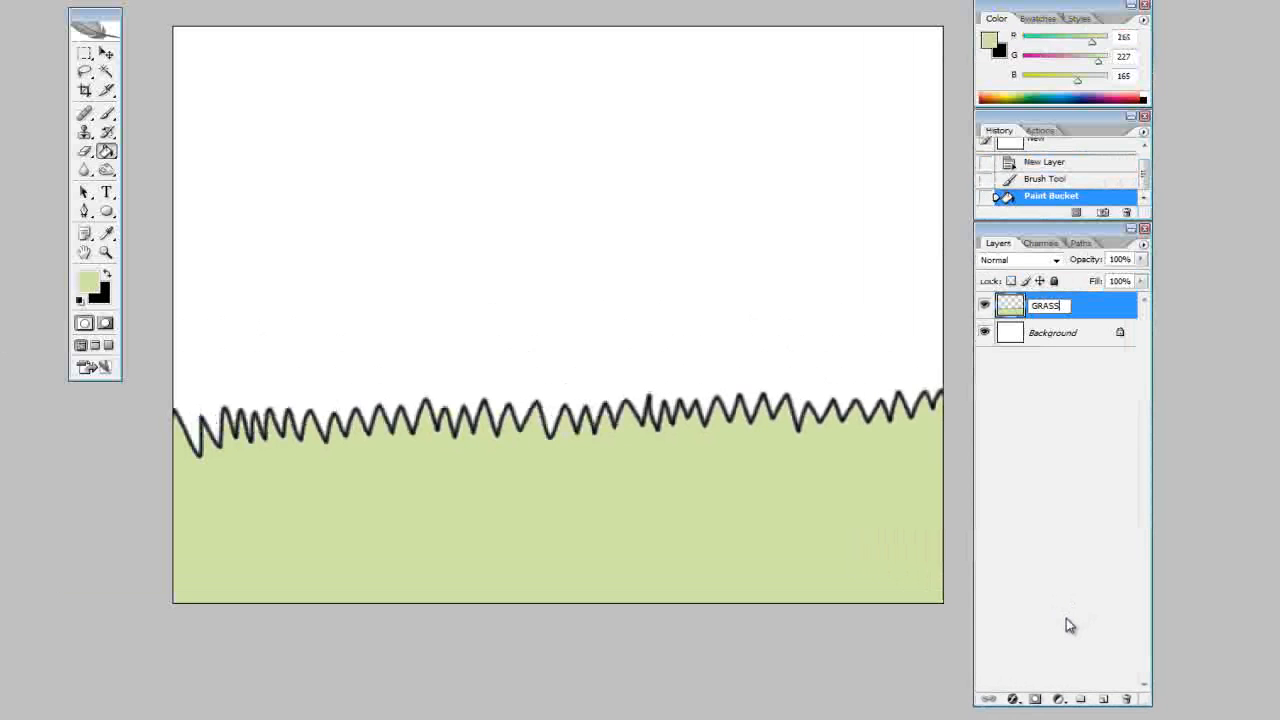
key(Return)
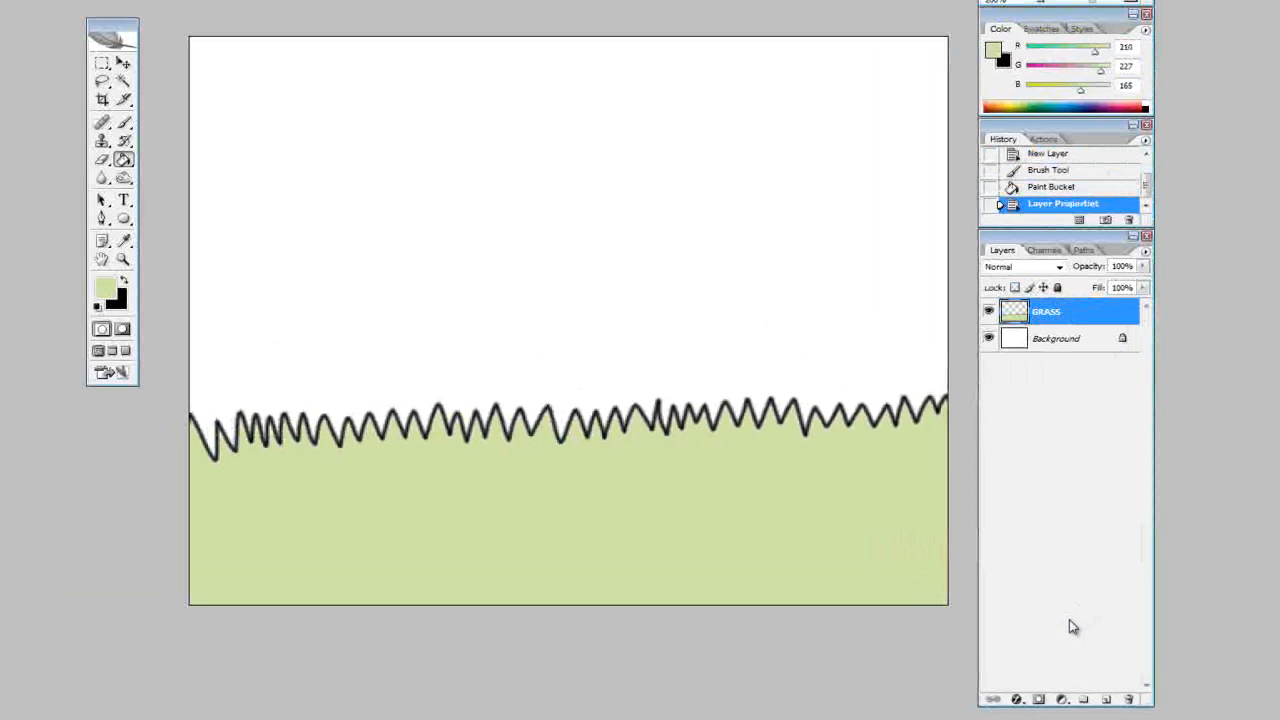
Step: Add a layer named SKY above the GRASS layer, filled with light blue (RGB 207, 245, 248)
click(1105, 698)
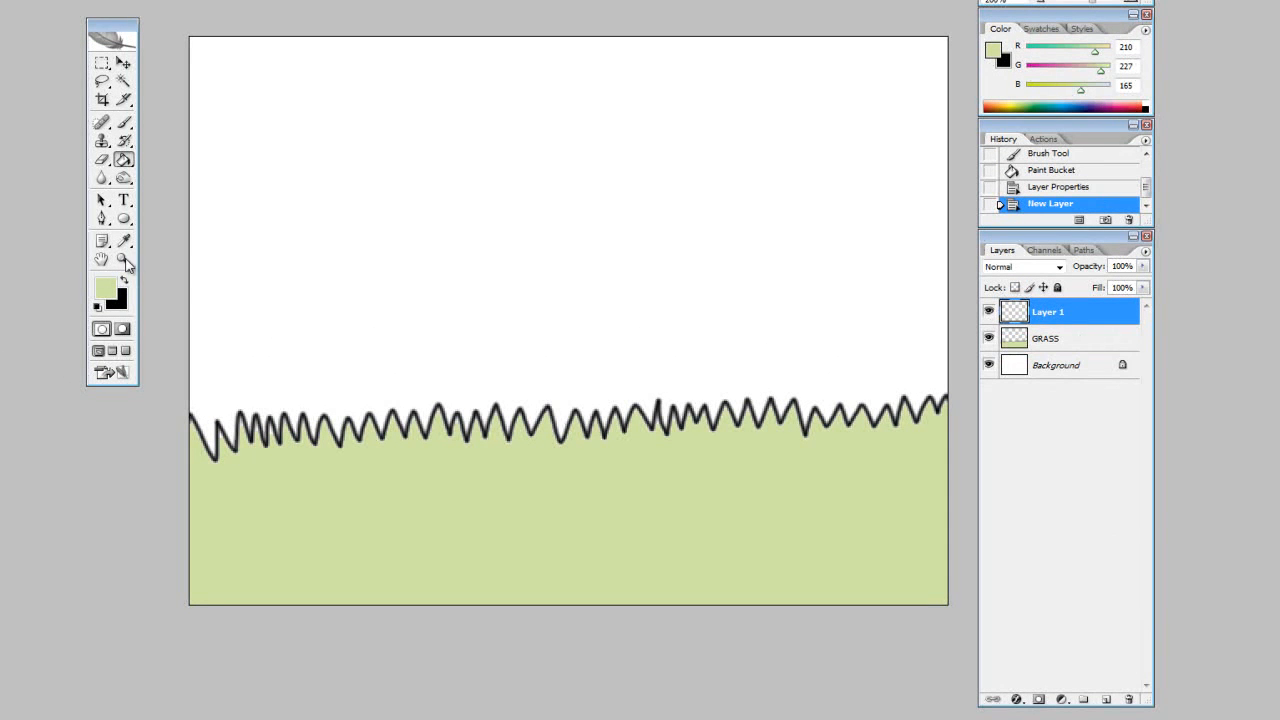
click(105, 288)
click(740, 86)
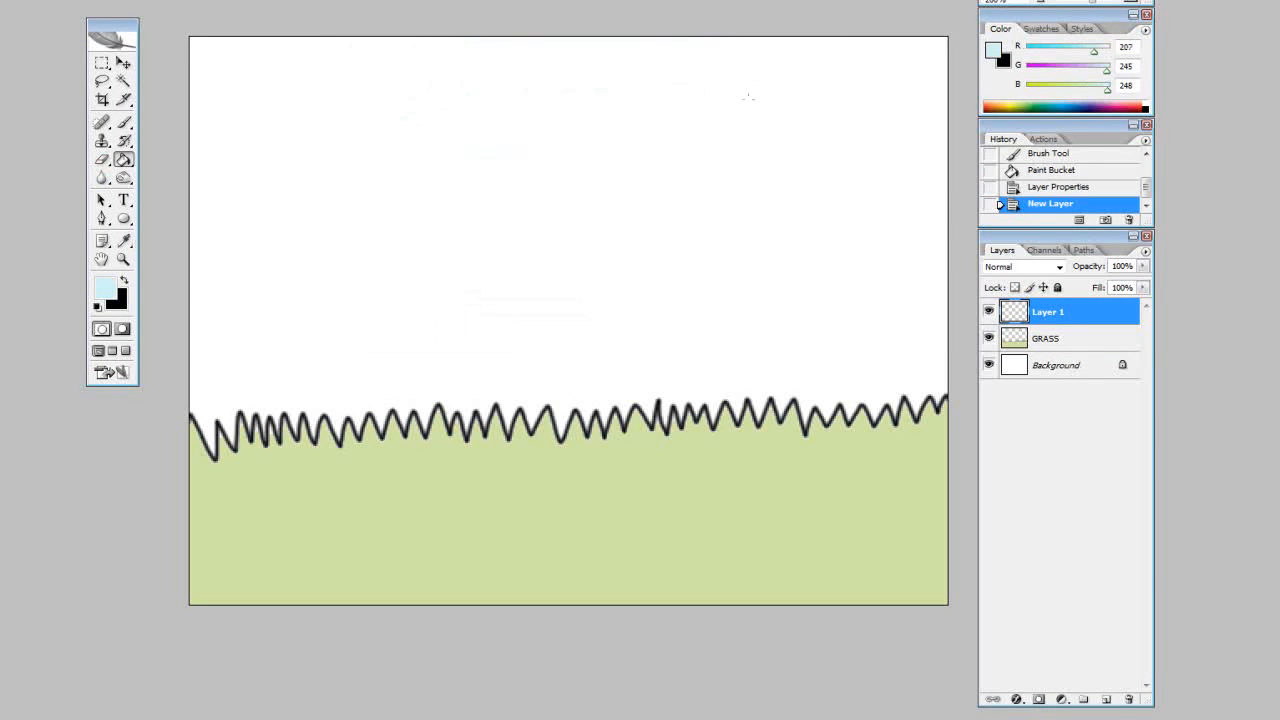
click(534, 172)
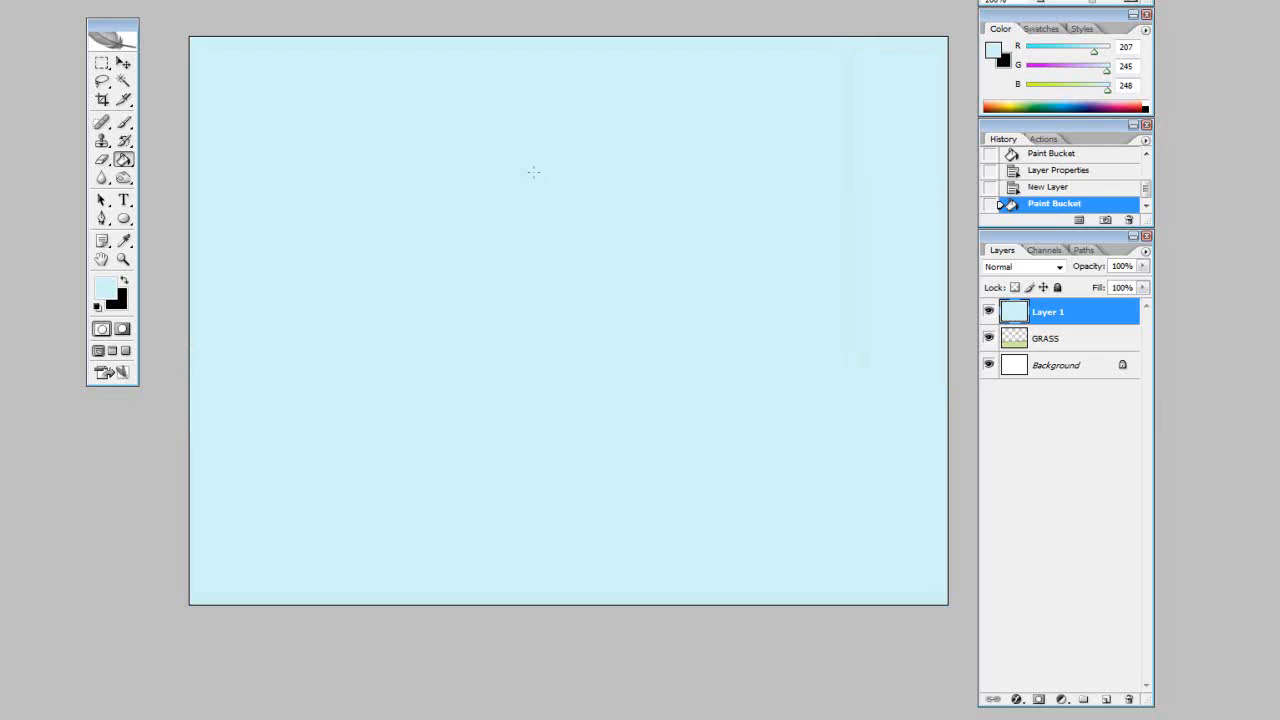
double_click(1050, 312)
key(Return)
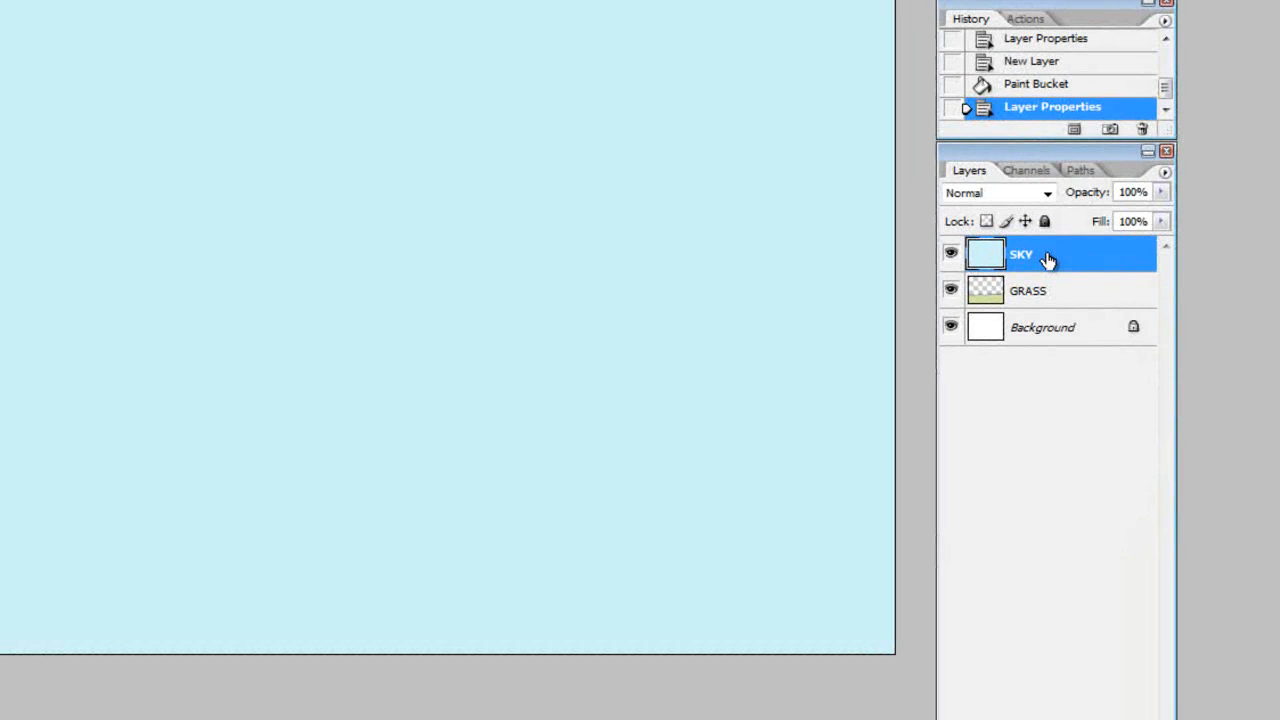
Step: Move the SKY layer below GRASS and add a new empty layer at the top of the stack
drag(1053, 285, 1052, 307)
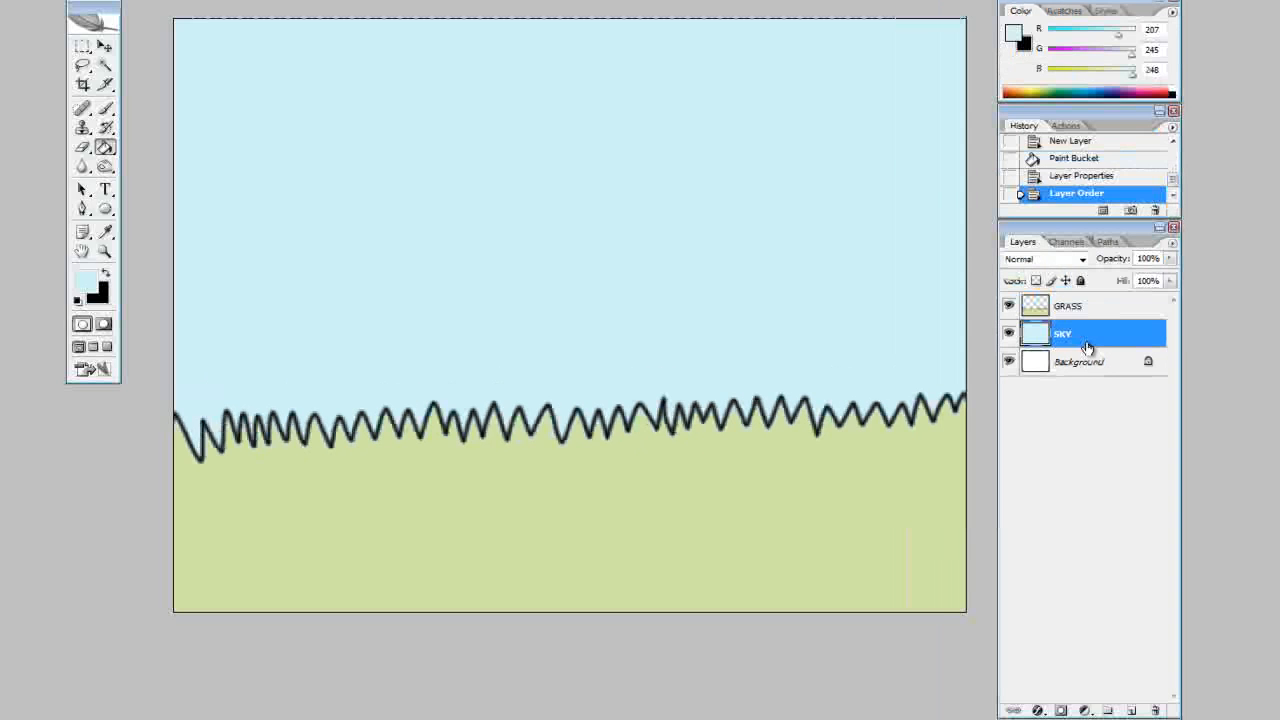
click(1134, 702)
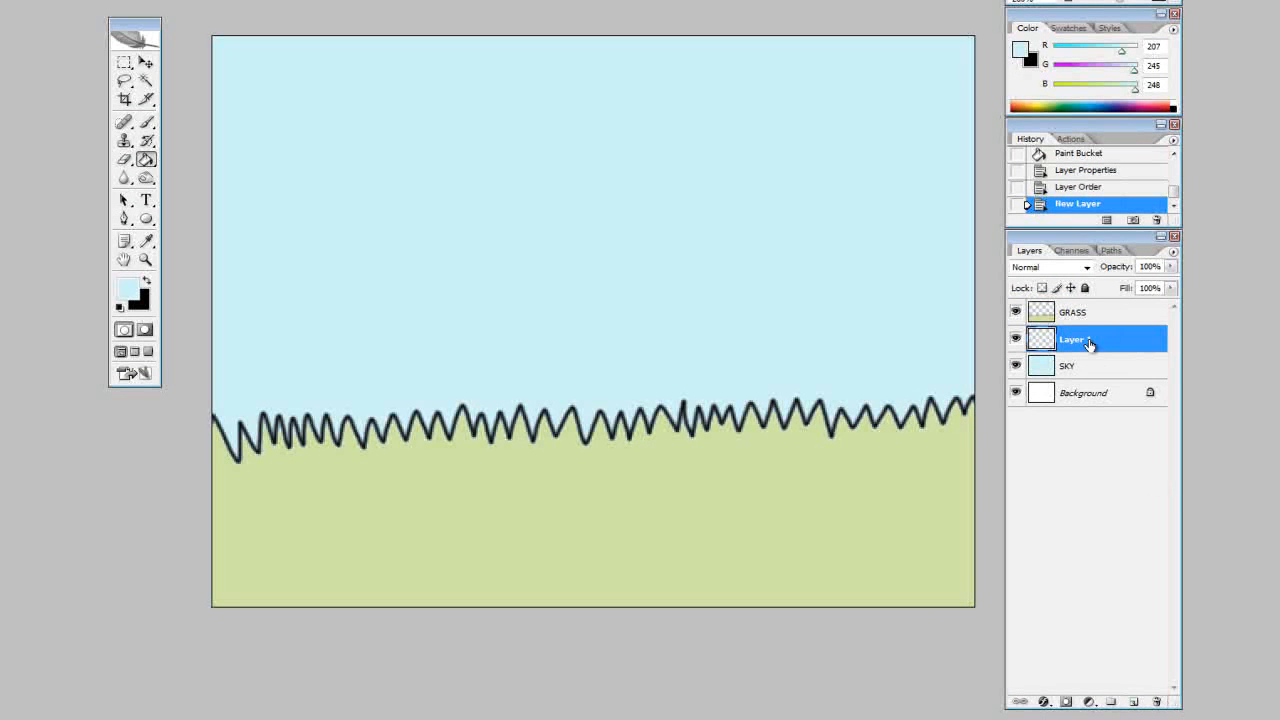
drag(1090, 345, 1097, 308)
Step: Paint the black outline of a house with a pointed roof on the new layer with the Brush tool
click(148, 121)
key(x)
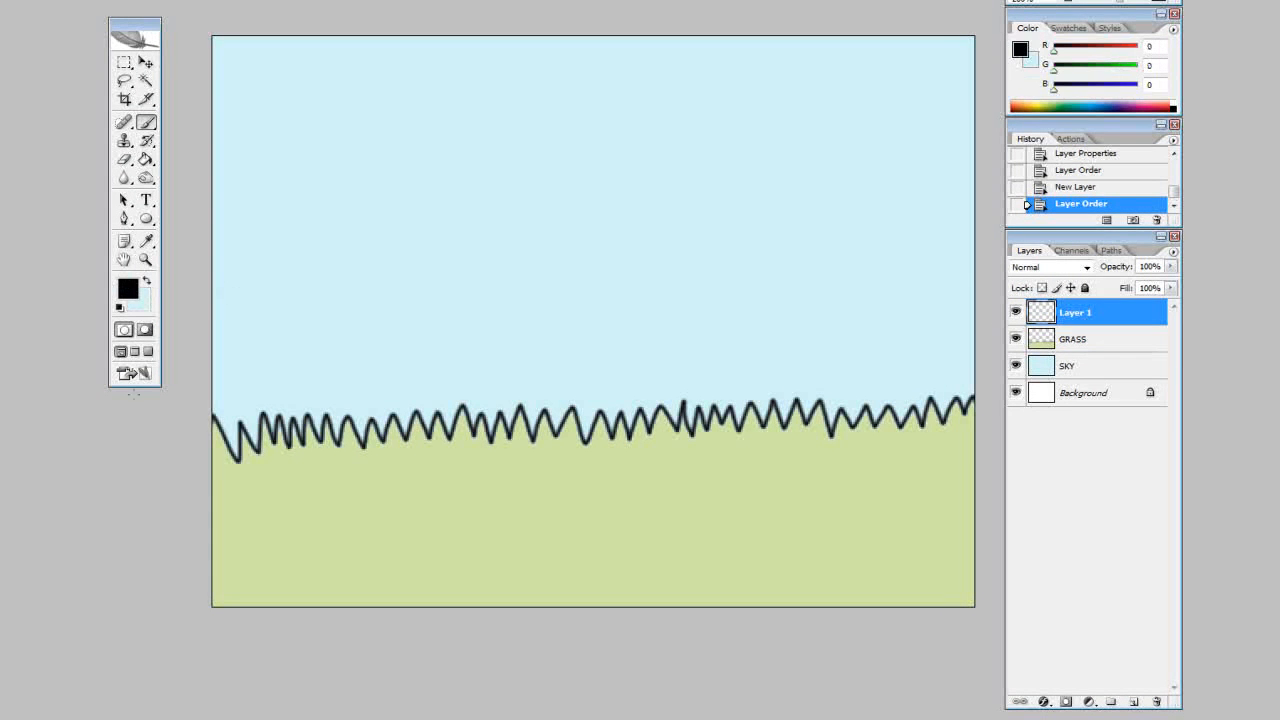
mouse_move(366, 91)
mouse_down()
mouse_move(269, 254)
mouse_move(490, 240)
mouse_up()
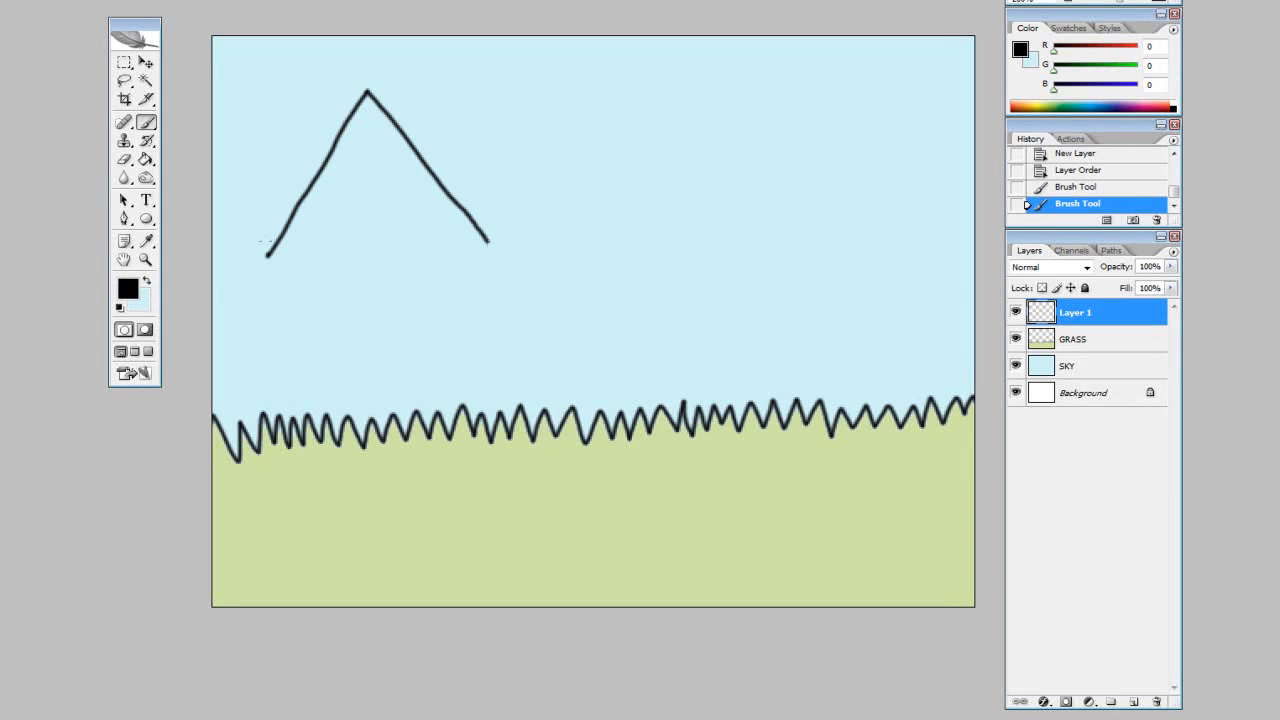
mouse_move(268, 254)
mouse_down()
mouse_move(491, 240)
mouse_move(290, 477)
mouse_up()
mouse_move(490, 240)
mouse_down()
mouse_move(490, 488)
mouse_move(290, 496)
mouse_up()
Step: Fill the roof of the house with light red (RGB 255, 147, 147) using the Paint Bucket
click(146, 160)
click(127, 288)
click(483, 93)
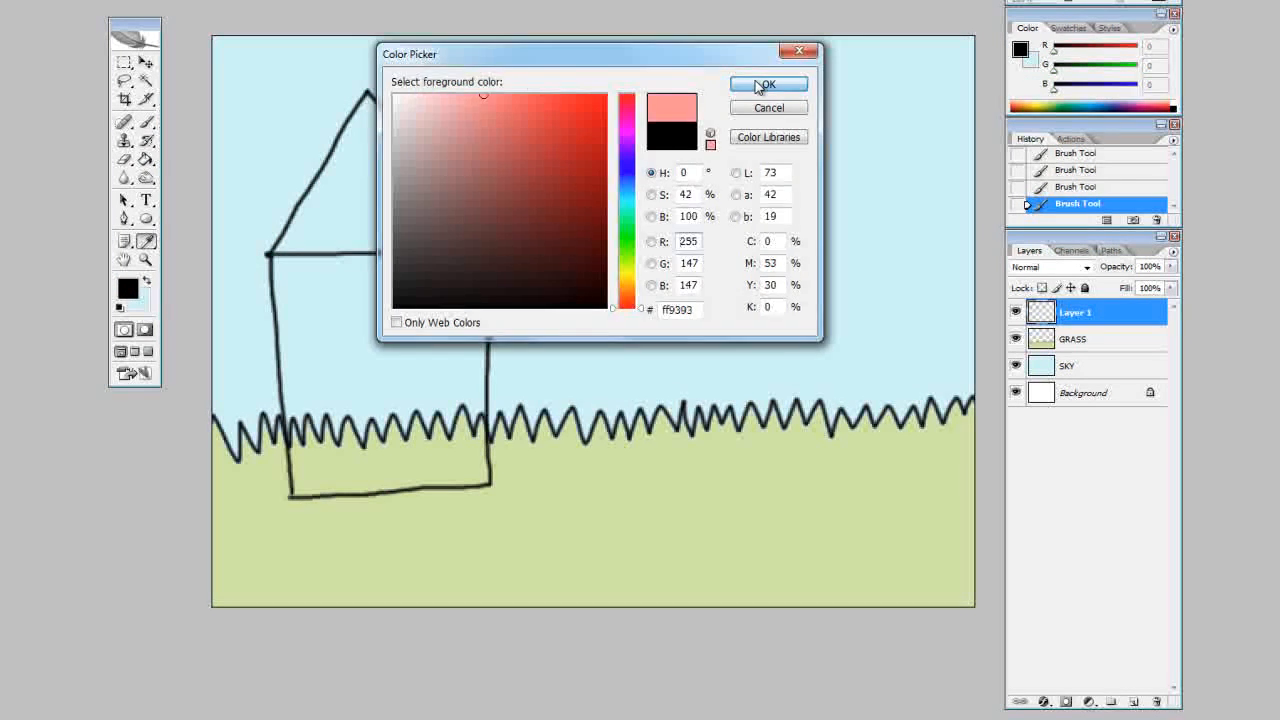
click(768, 84)
click(370, 190)
Step: Fill the house wall with pale yellow (RGB 255, 250, 213)
click(127, 288)
click(628, 277)
drag(456, 97, 423, 90)
click(765, 84)
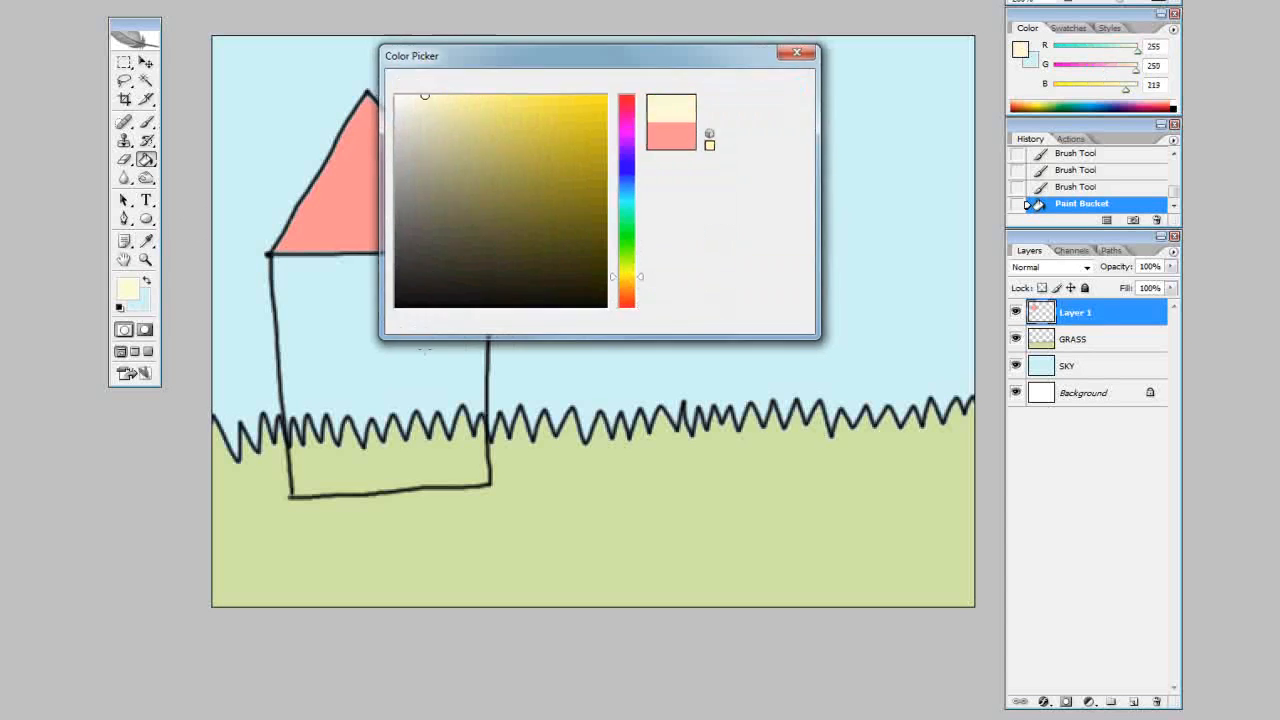
click(390, 350)
Step: Paint two windows with crossbars and a door with a knob on the house front in black with the Brush tool
click(146, 122)
click(127, 288)
click(485, 307)
click(768, 84)
mouse_move(292, 296)
mouse_down()
mouse_move(296, 366)
mouse_move(318, 370)
mouse_up()
drag(296, 330, 340, 326)
drag(400, 292, 422, 295)
drag(353, 494, 413, 493)
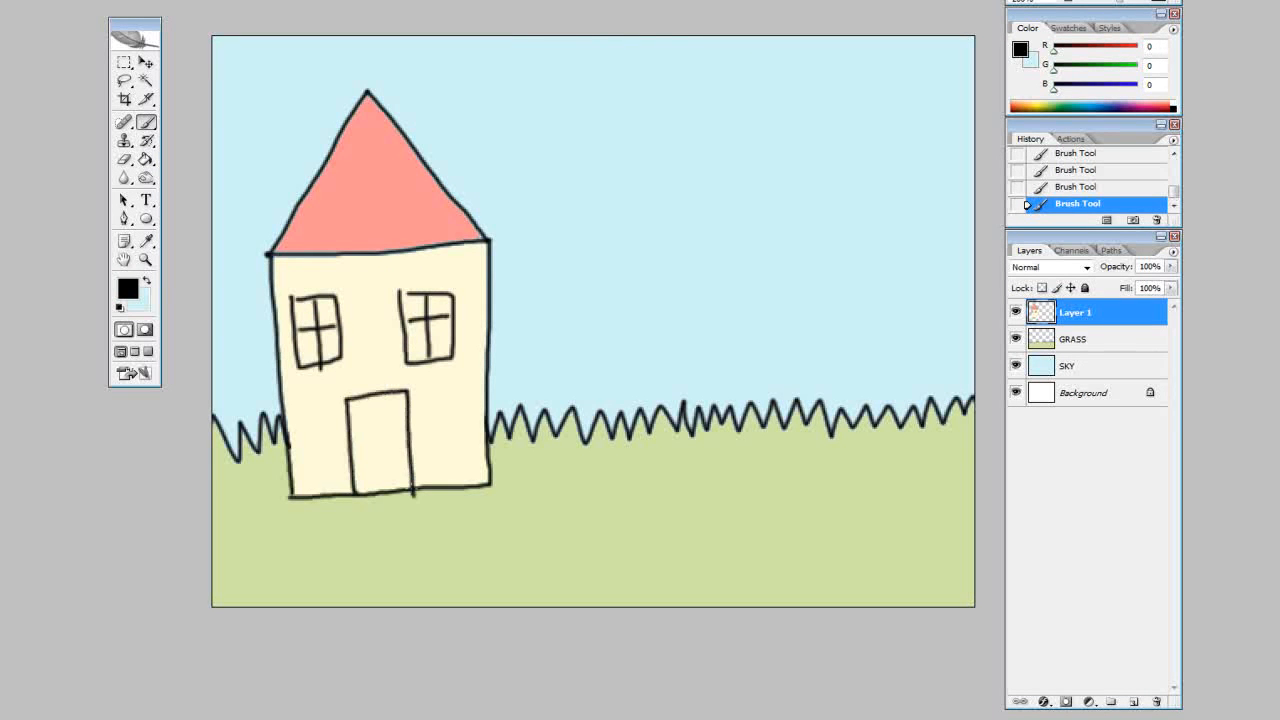
Step: Rename the house drawing's layer as HOUSE and add a new layer named TREE above it
text(HOUSE)
click(1133, 701)
double_click(1073, 314)
text(TREE)
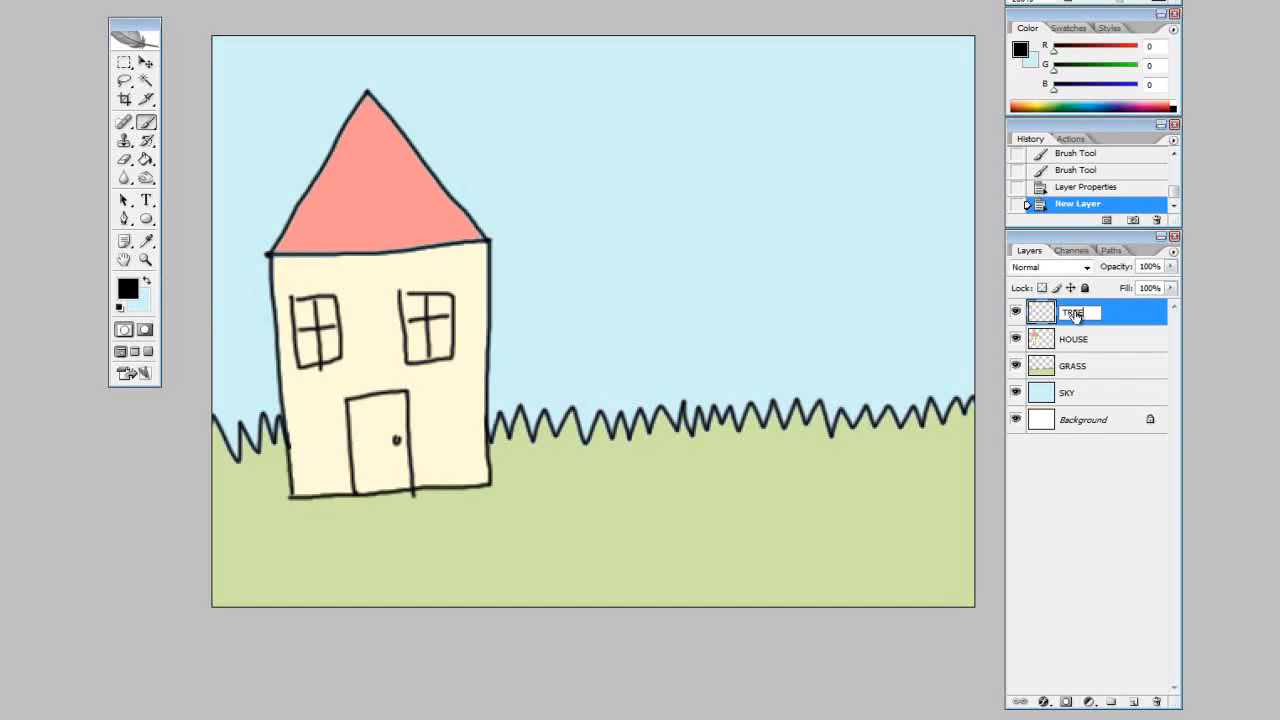
key(Return)
Step: Paint a black tree outline with trunk and foliage beside the house and fill the trunk with brown (RGB 172, 108, 16)
mouse_move(519, 298)
mouse_down()
mouse_move(516, 528)
mouse_move(570, 400)
mouse_move(506, 265)
mouse_move(519, 298)
mouse_up()
mouse_move(519, 312)
mouse_down()
mouse_move(462, 296)
mouse_move(592, 118)
mouse_move(566, 312)
mouse_up()
click(146, 159)
click(127, 288)
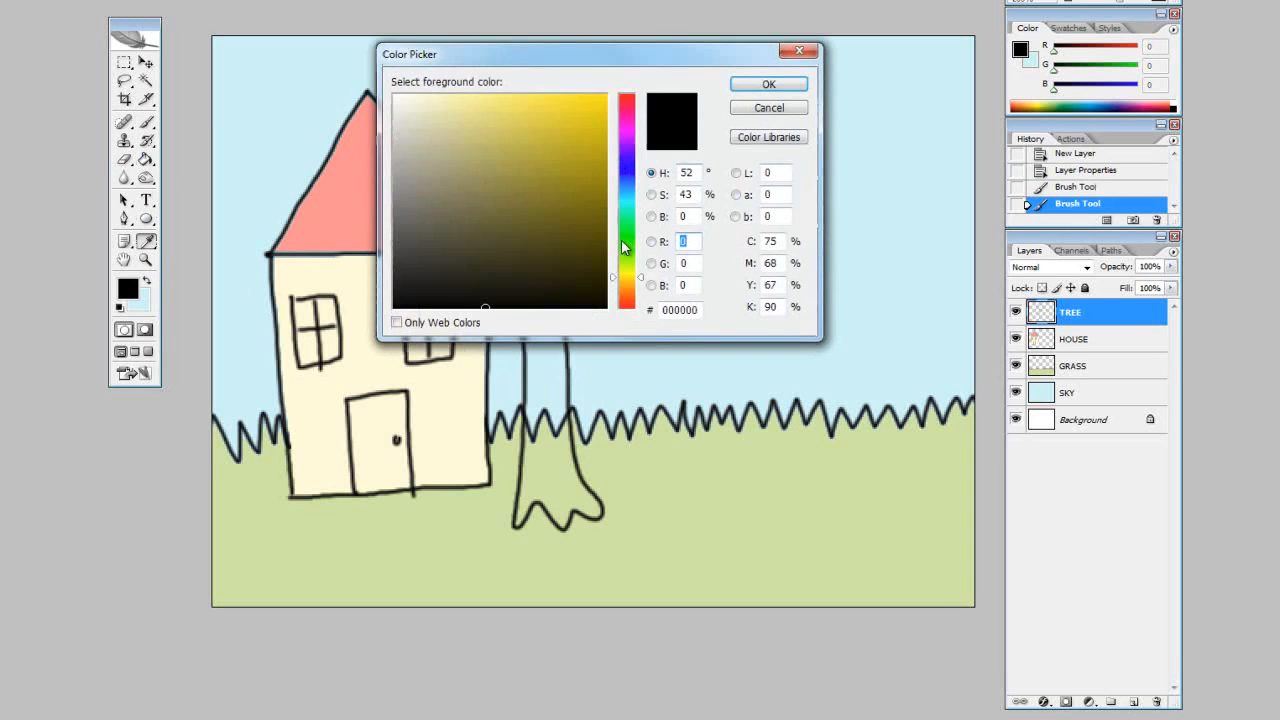
click(636, 281)
click(585, 160)
click(745, 86)
click(539, 328)
click(550, 407)
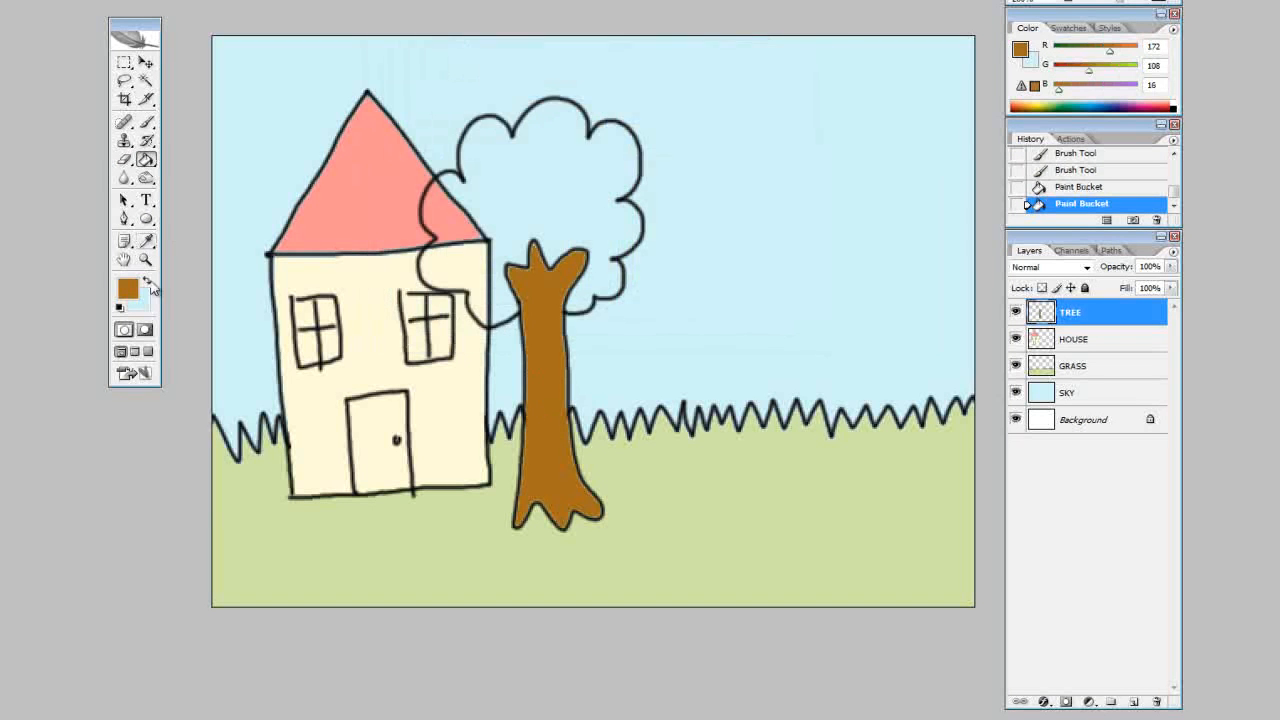
Step: Fill all parts of the tree's foliage with dark green (RGB 26, 76, 10)
click(128, 288)
click(628, 240)
click(578, 244)
click(768, 85)
click(605, 182)
click(621, 182)
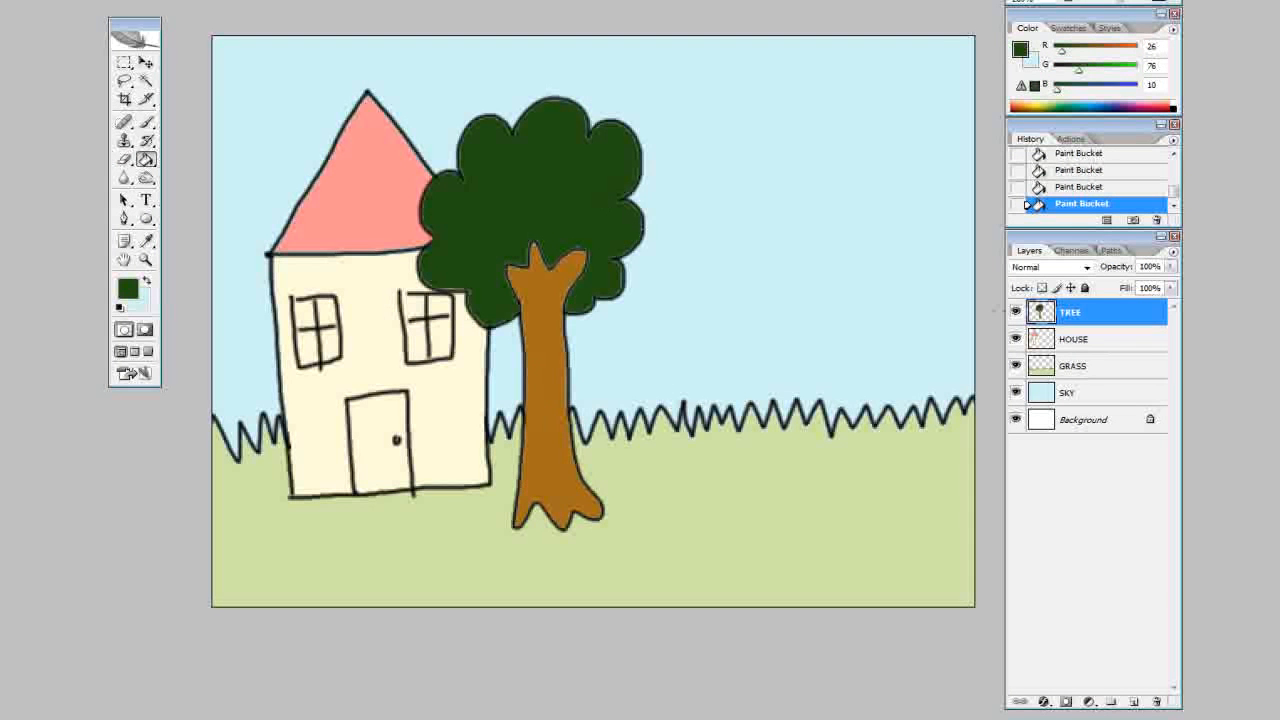
Step: Hide and show the TREE, HOUSE, GRASS and SKY layers one after another to see what each contains
click(1016, 312)
click(1016, 312)
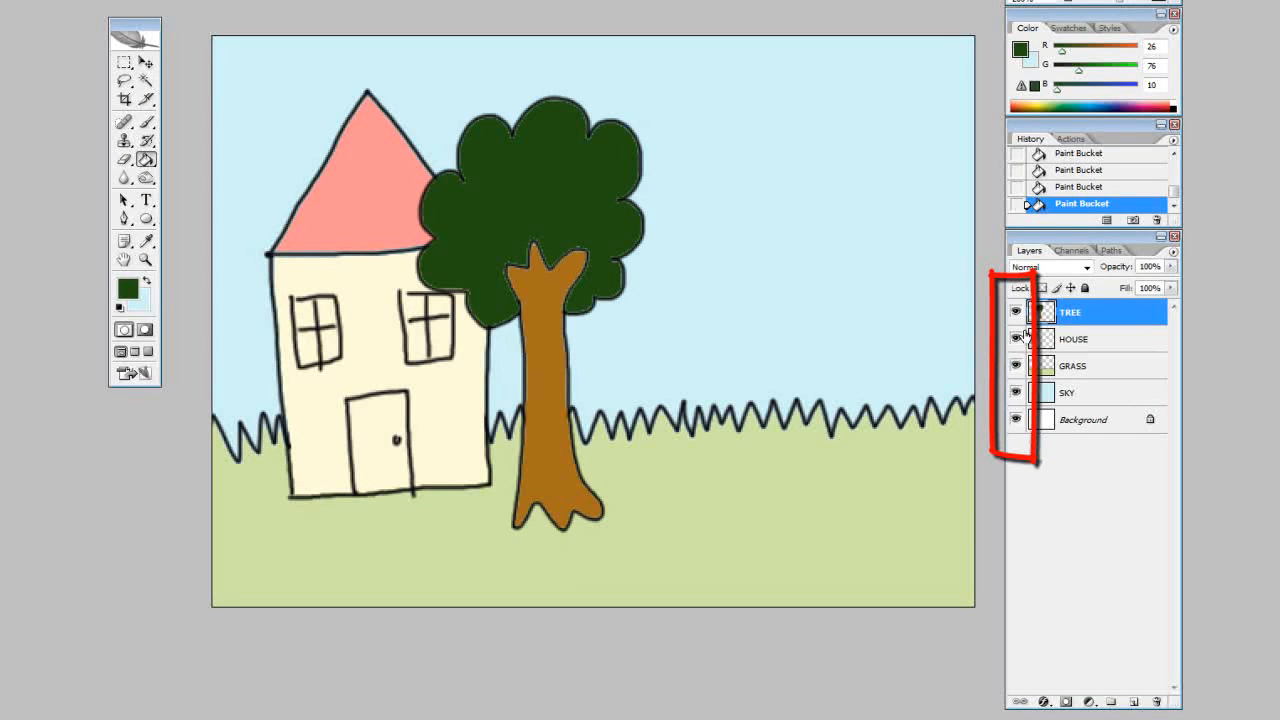
click(1016, 339)
click(1016, 339)
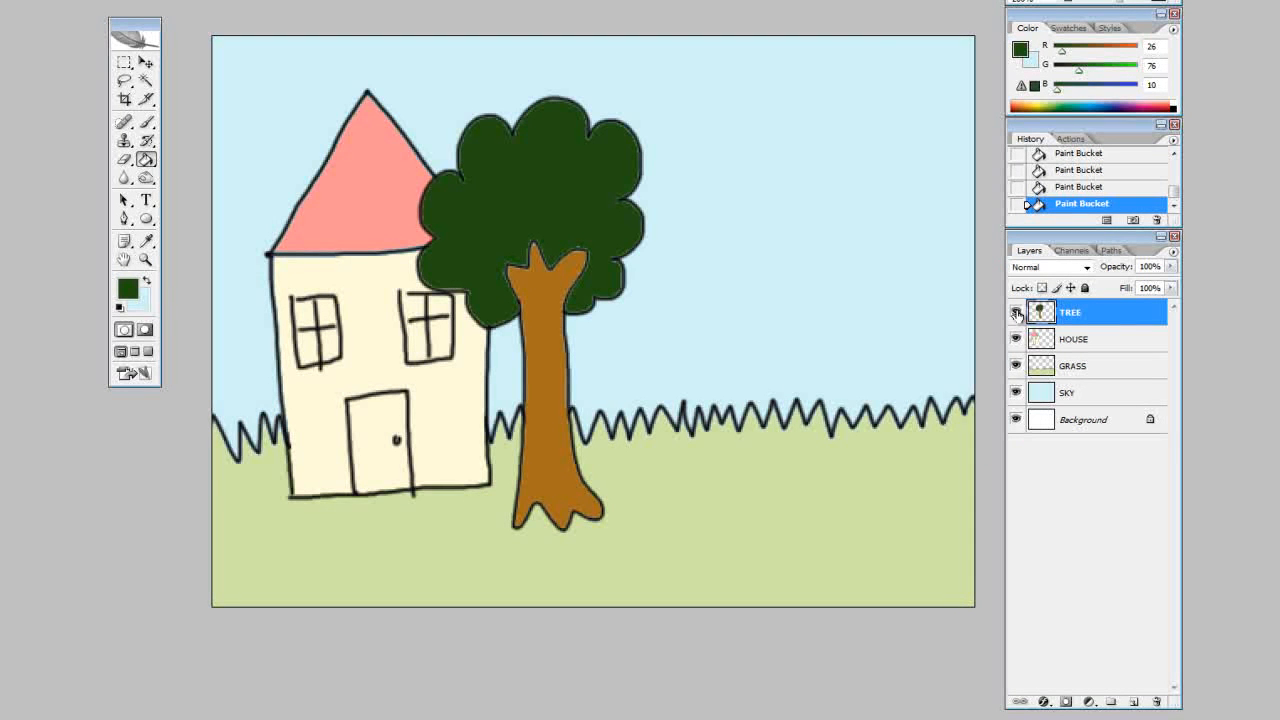
click(1016, 366)
click(1016, 366)
click(1016, 391)
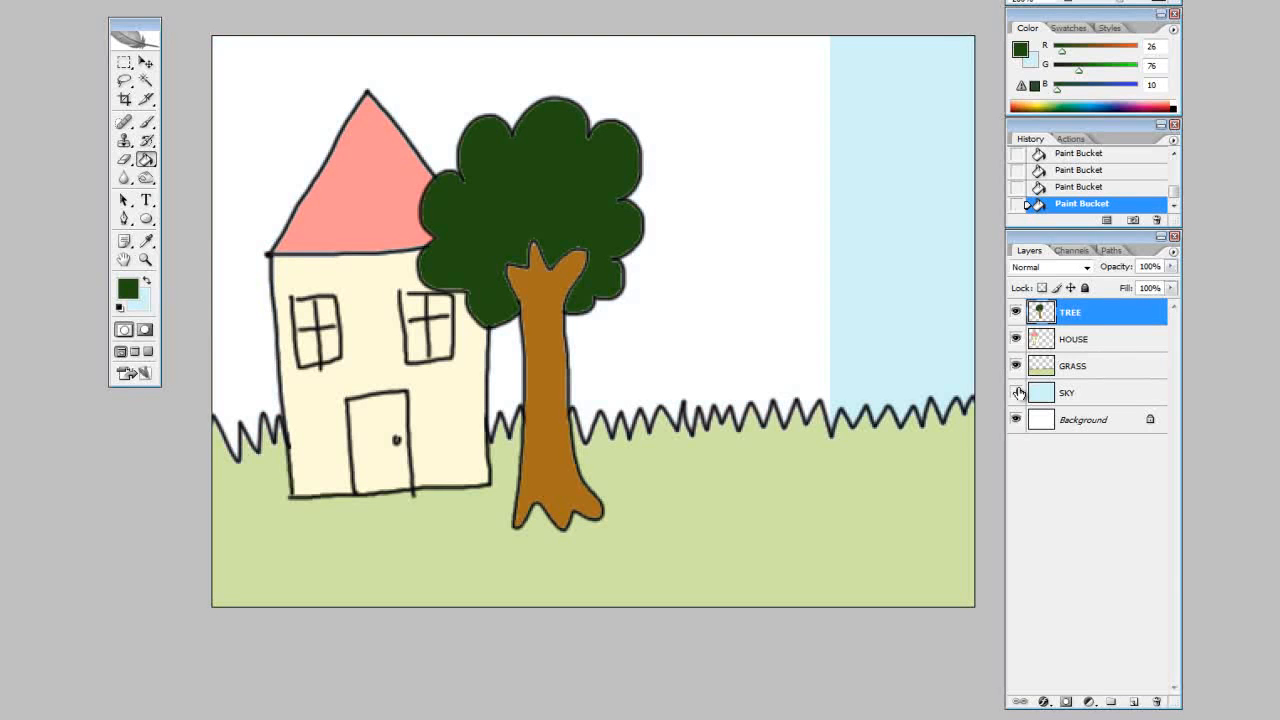
click(1016, 391)
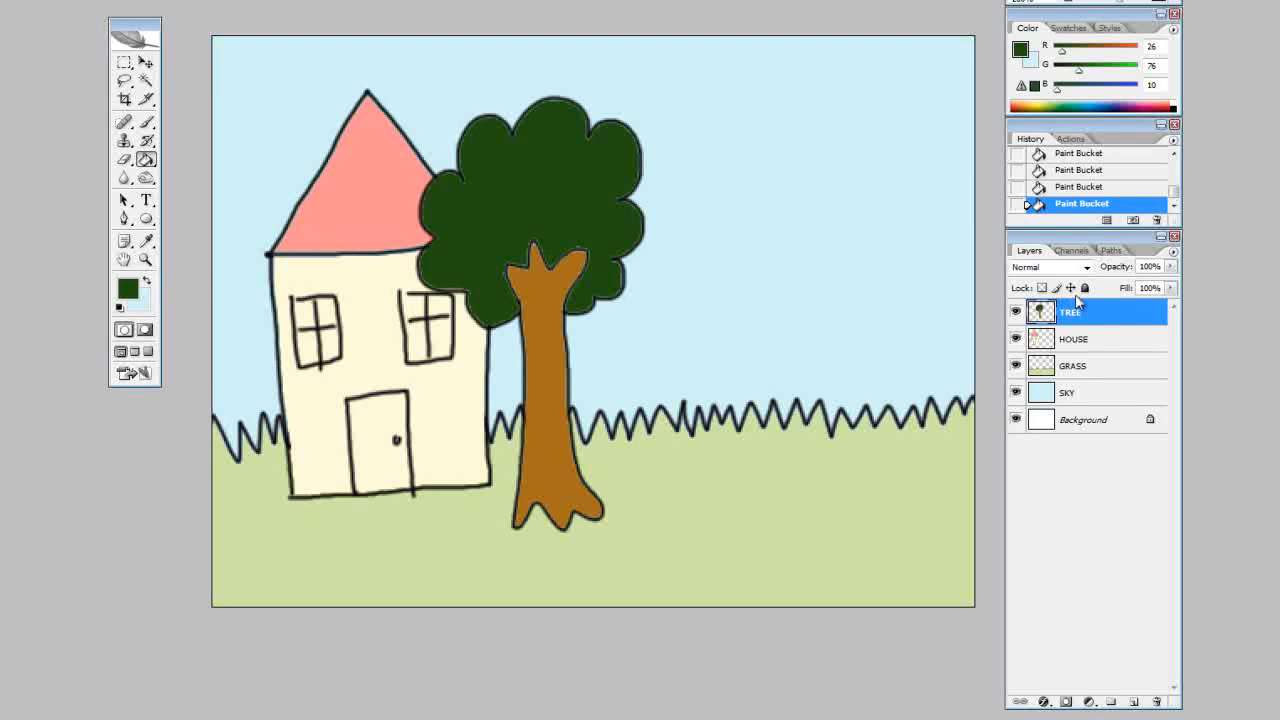
Step: Lock the SKY, GRASS and HOUSE layers completely
click(1107, 393)
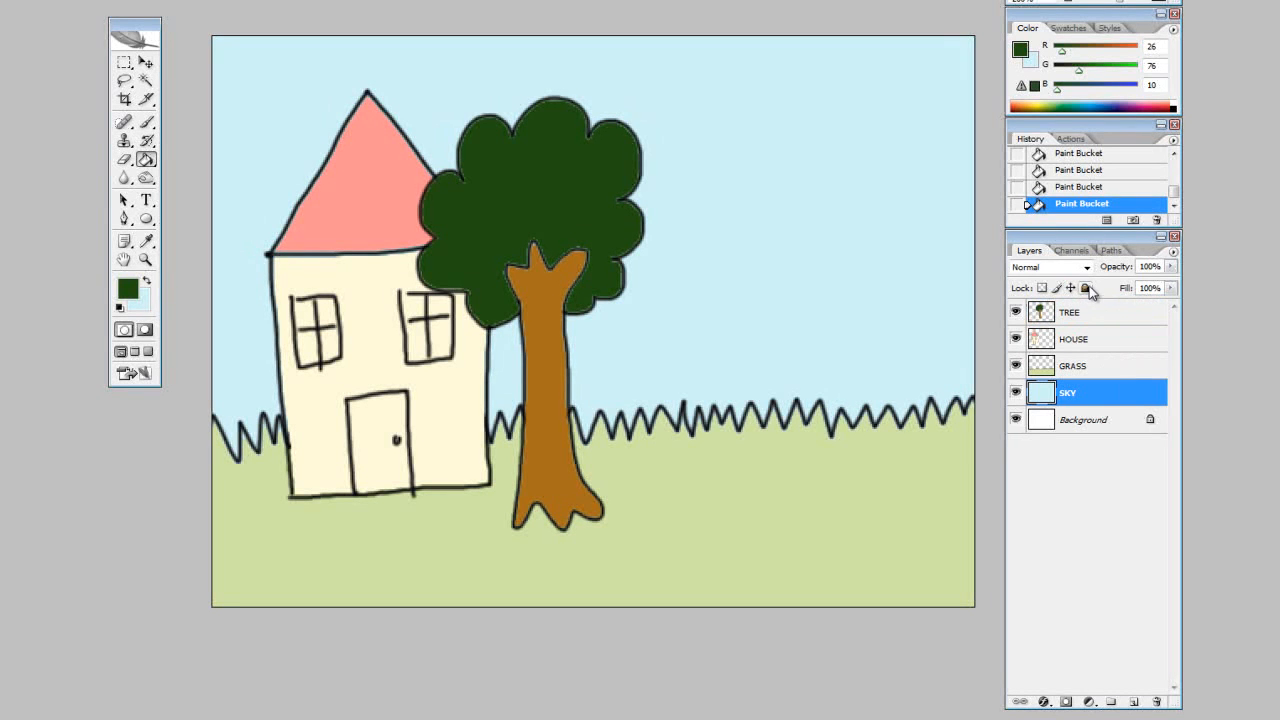
click(1086, 288)
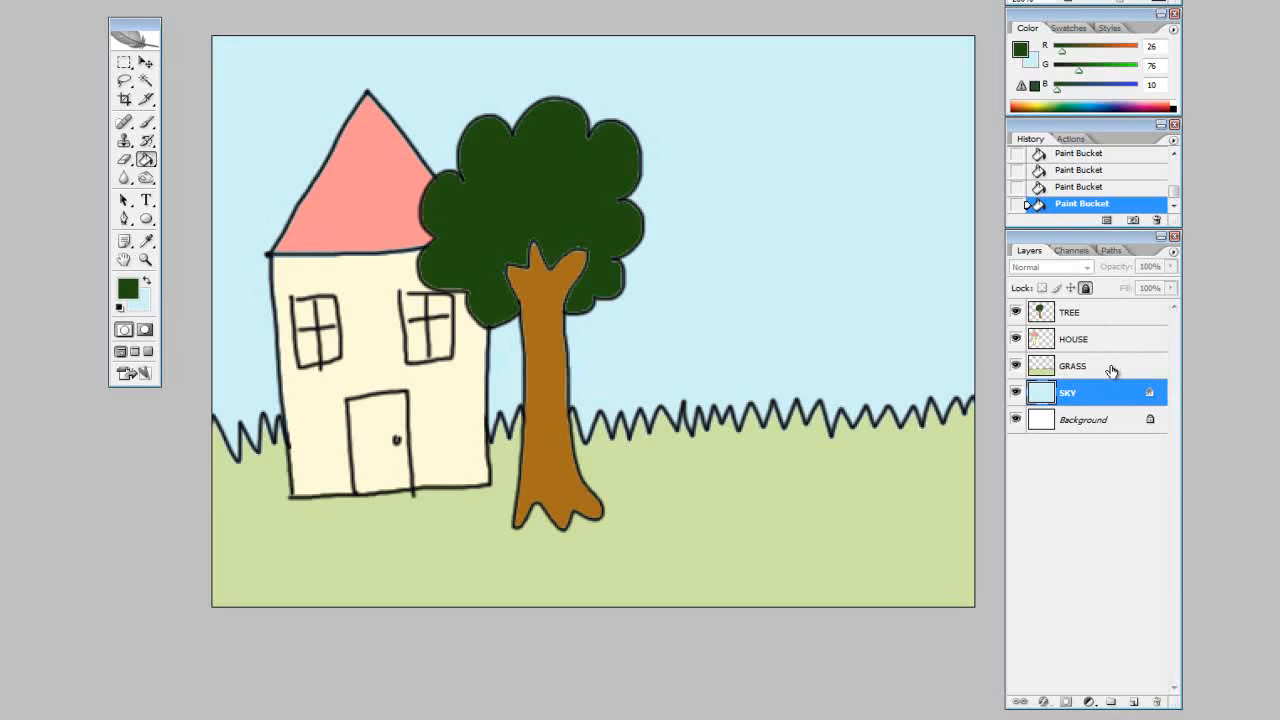
click(1116, 365)
click(1086, 288)
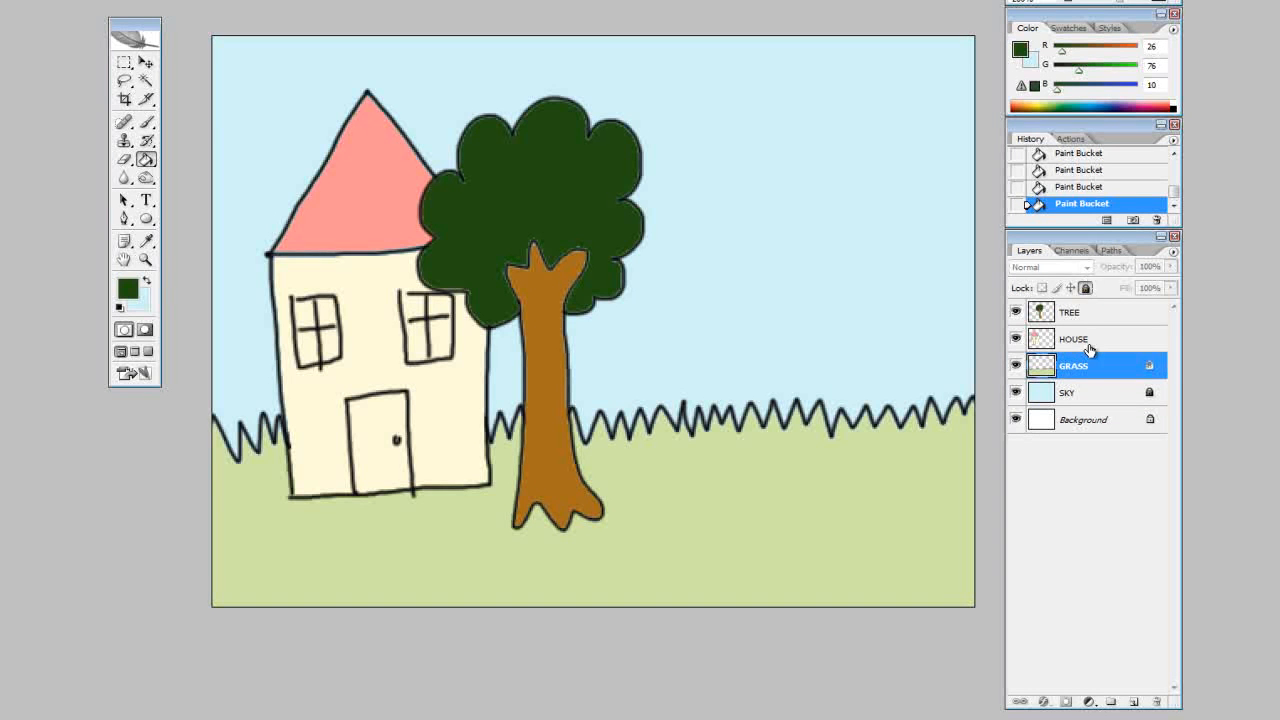
click(1092, 339)
click(1086, 288)
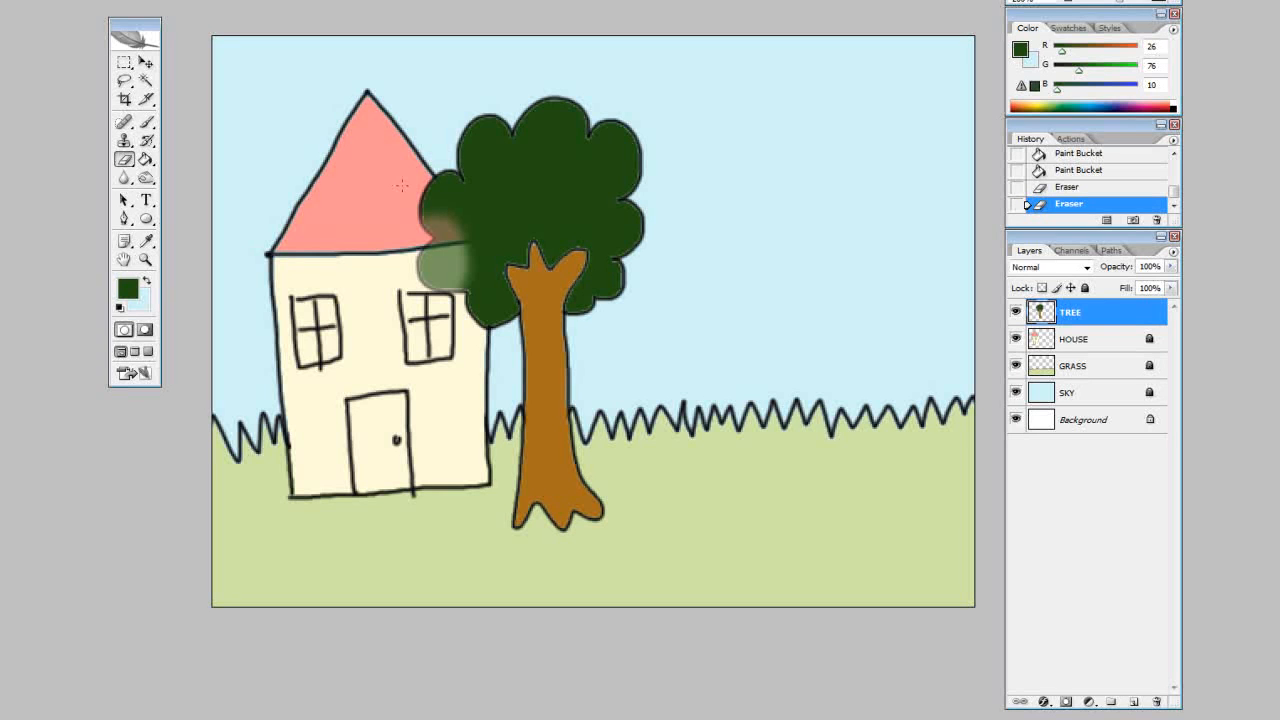
Step: Erase the whole tree on the TREE layer and step back through the history to the first Eraser state
mouse_move(370, 238)
mouse_down()
mouse_move(430, 228)
mouse_move(452, 270)
mouse_move(576, 206)
mouse_move(625, 197)
mouse_move(635, 210)
mouse_move(607, 238)
mouse_move(543, 275)
mouse_move(637, 231)
mouse_move(583, 244)
mouse_move(518, 290)
mouse_move(522, 264)
mouse_move(513, 283)
mouse_move(417, 312)
mouse_move(470, 330)
mouse_move(507, 323)
mouse_move(505, 338)
mouse_move(577, 304)
mouse_move(535, 340)
mouse_move(566, 328)
mouse_move(538, 354)
mouse_move(597, 374)
mouse_move(546, 462)
mouse_move(555, 479)
mouse_move(606, 500)
mouse_up()
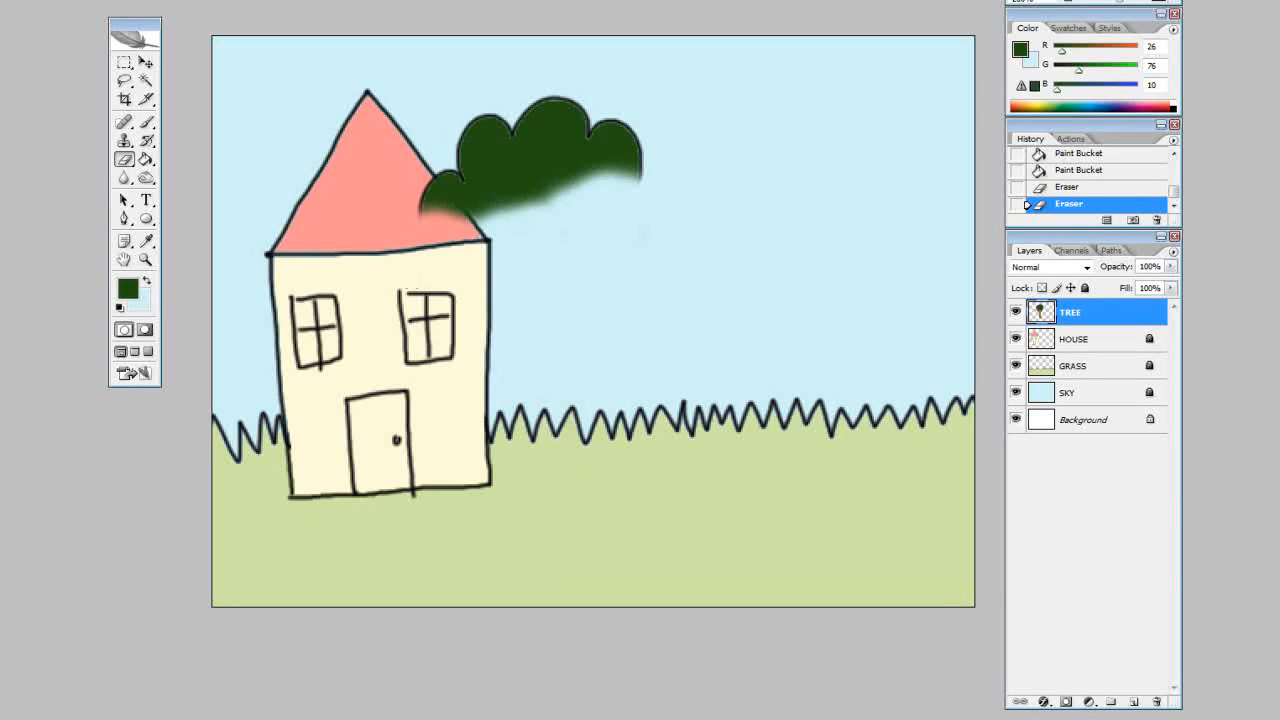
mouse_move(448, 214)
mouse_down()
mouse_move(408, 210)
mouse_move(437, 221)
mouse_move(580, 153)
mouse_move(592, 163)
mouse_move(580, 170)
mouse_move(636, 150)
mouse_move(582, 177)
mouse_move(628, 155)
mouse_move(462, 146)
mouse_move(520, 96)
mouse_move(572, 121)
mouse_move(618, 126)
mouse_up()
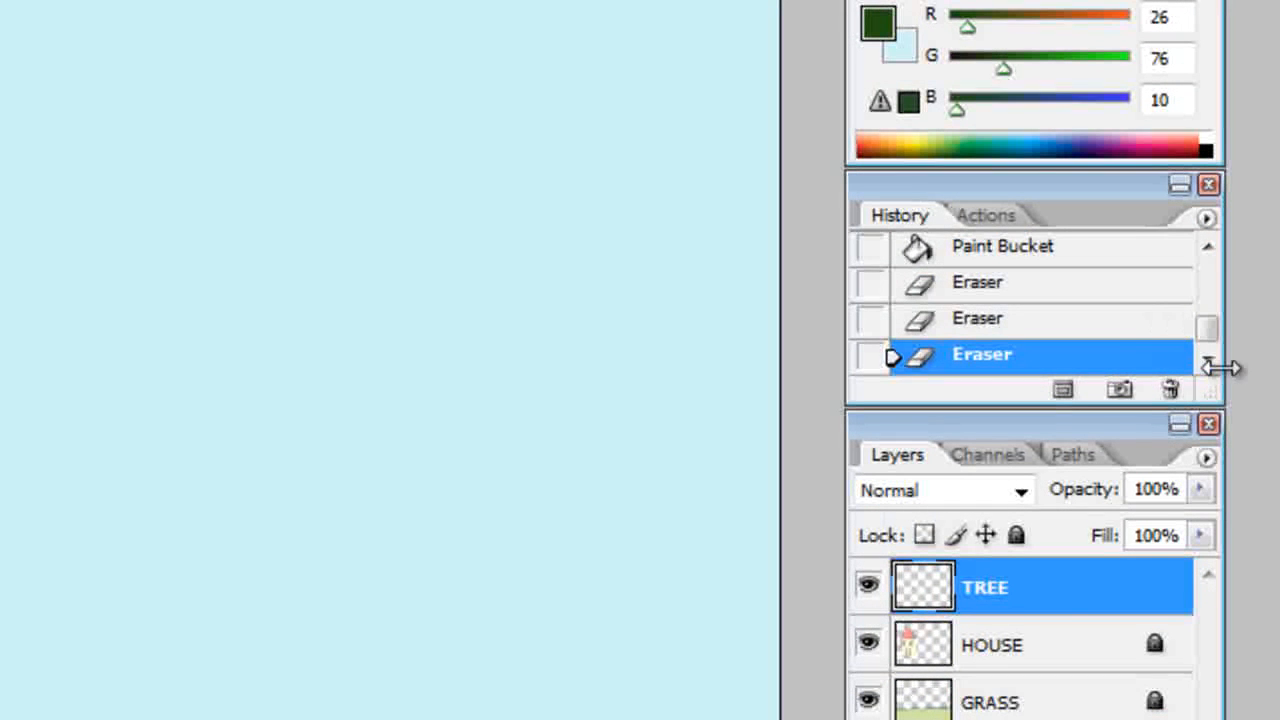
mouse_move(1200, 334)
mouse_down()
mouse_move(1210, 282)
mouse_move(1208, 337)
mouse_up()
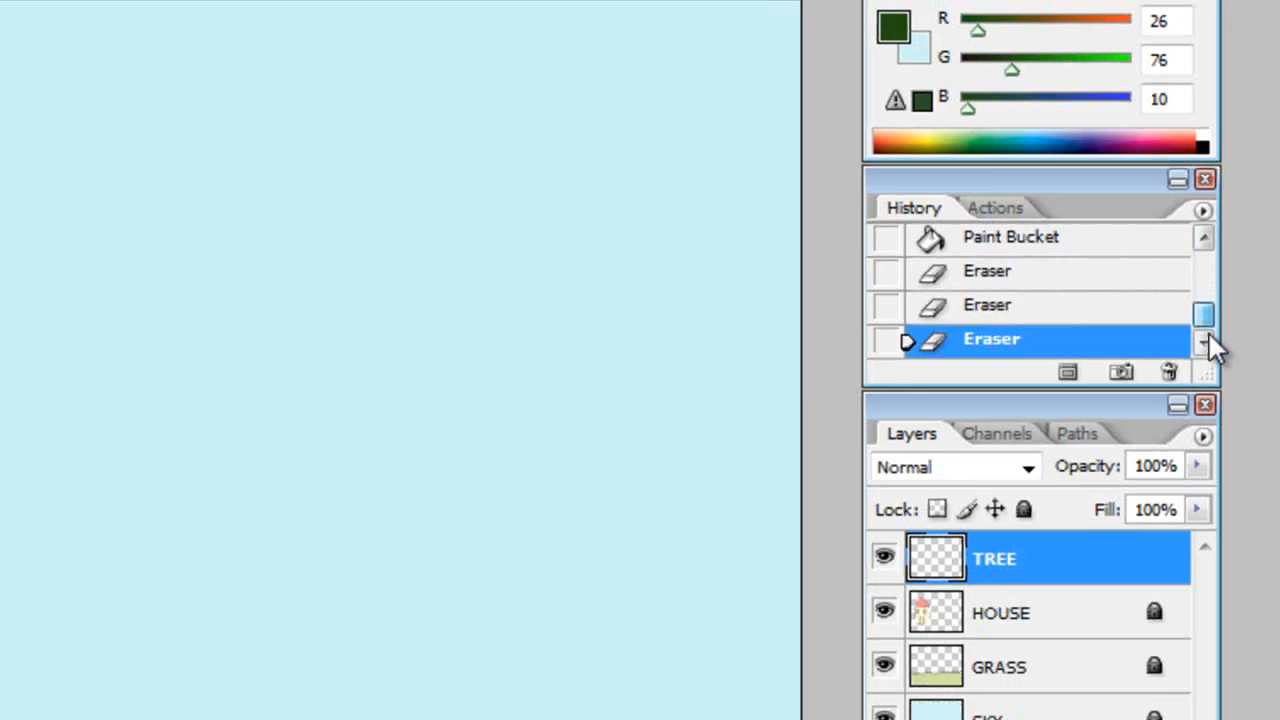
click(1128, 195)
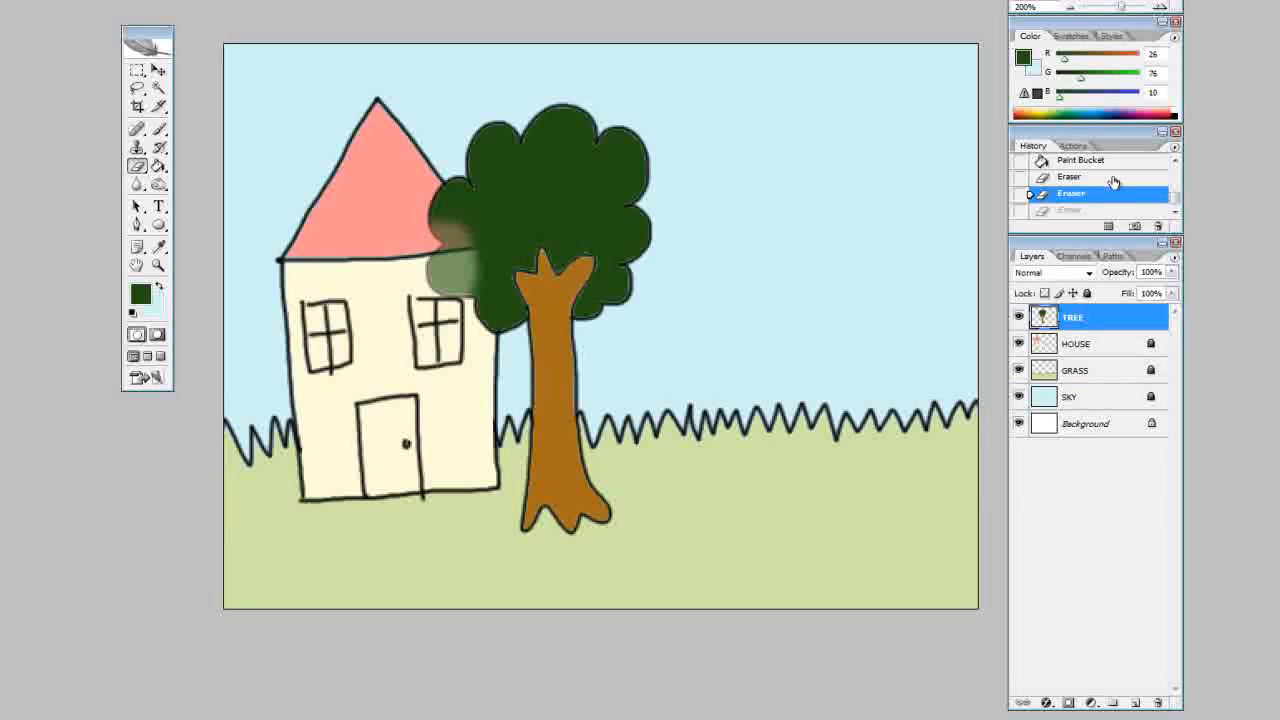
click(1114, 179)
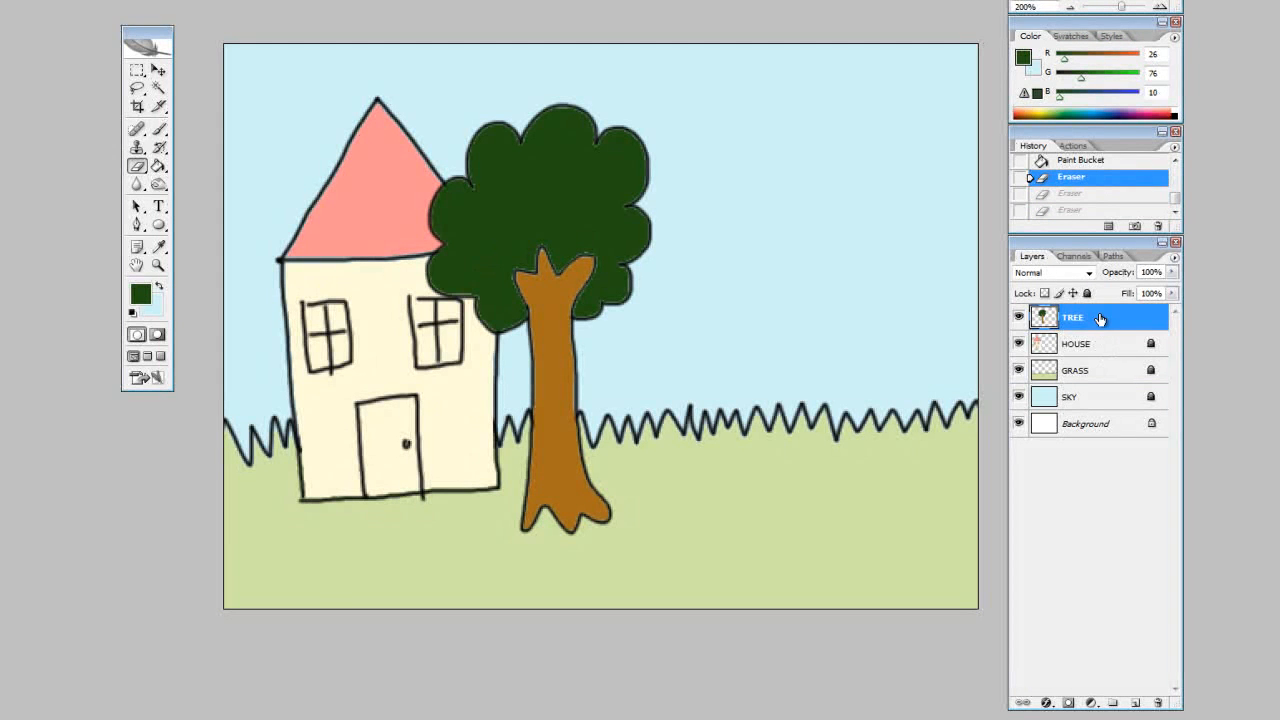
Step: Try the TREE layer at other positions in the stack and back on top, and vary its opacity, ending at 100%
mouse_move(1099, 338)
mouse_down()
mouse_move(1097, 410)
mouse_move(1104, 317)
mouse_up()
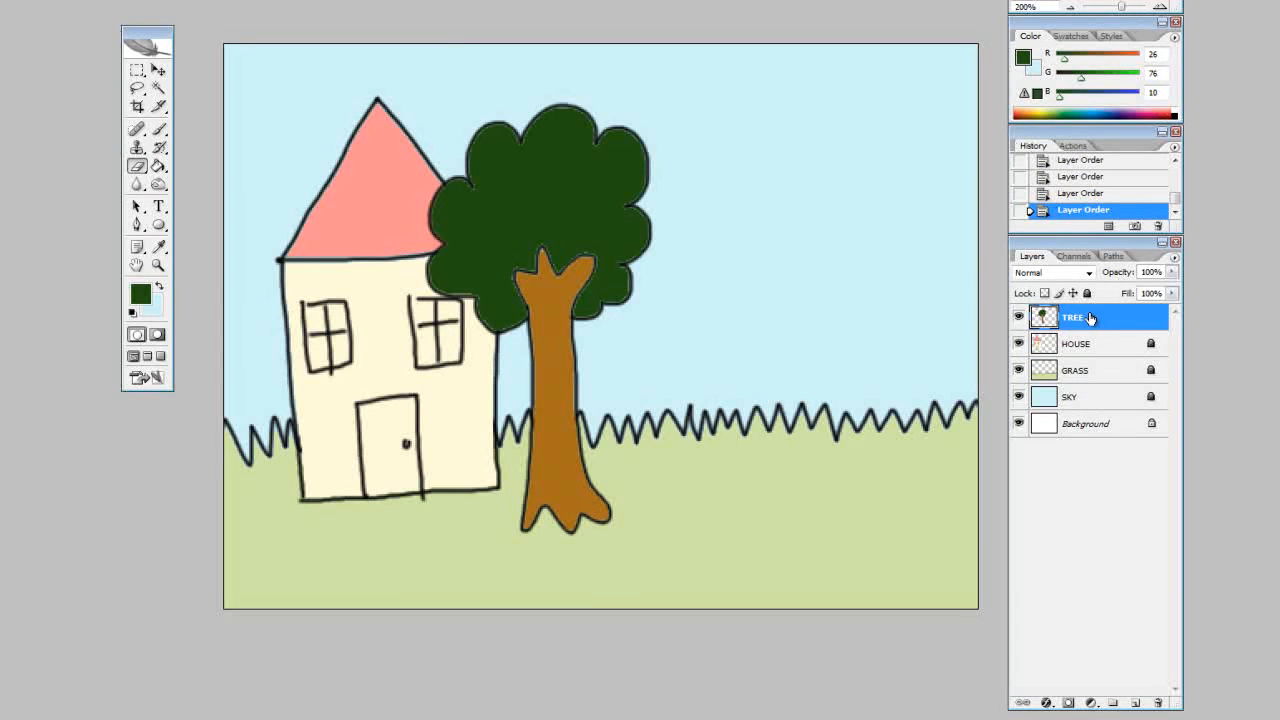
click(1176, 273)
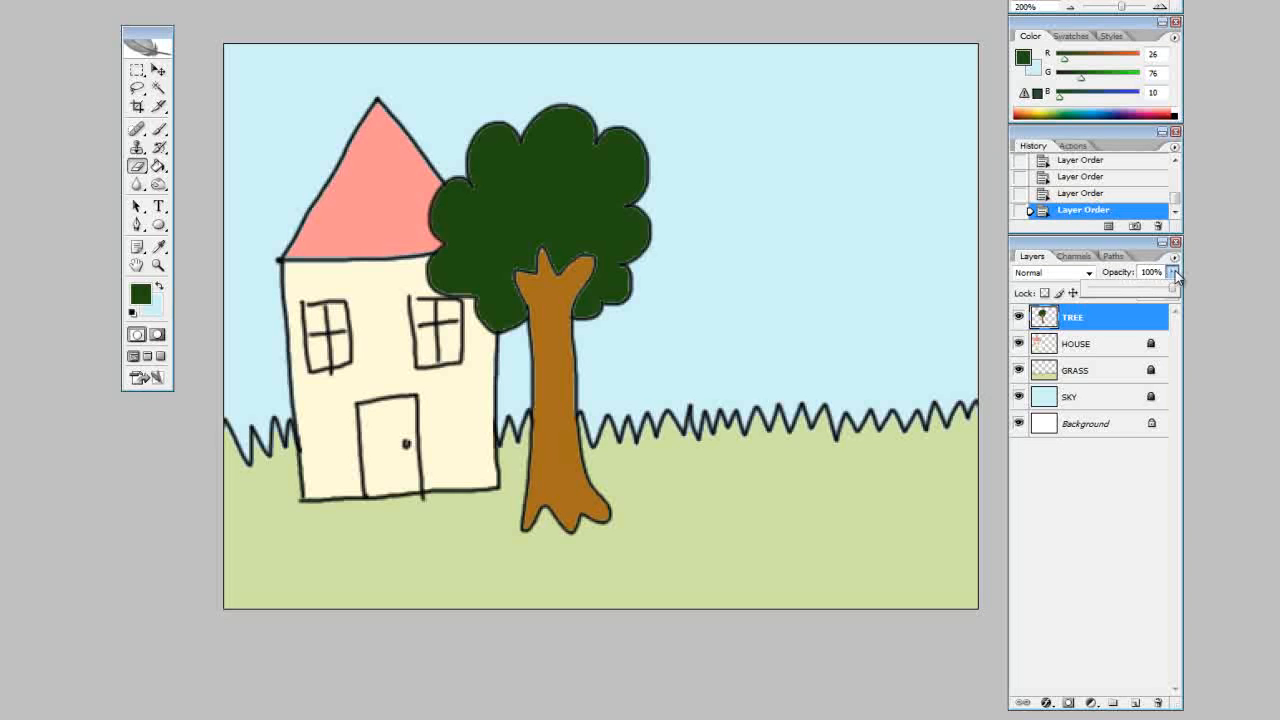
mouse_move(1177, 290)
mouse_down()
mouse_move(1100, 290)
mouse_move(1180, 288)
mouse_up()
click(1223, 286)
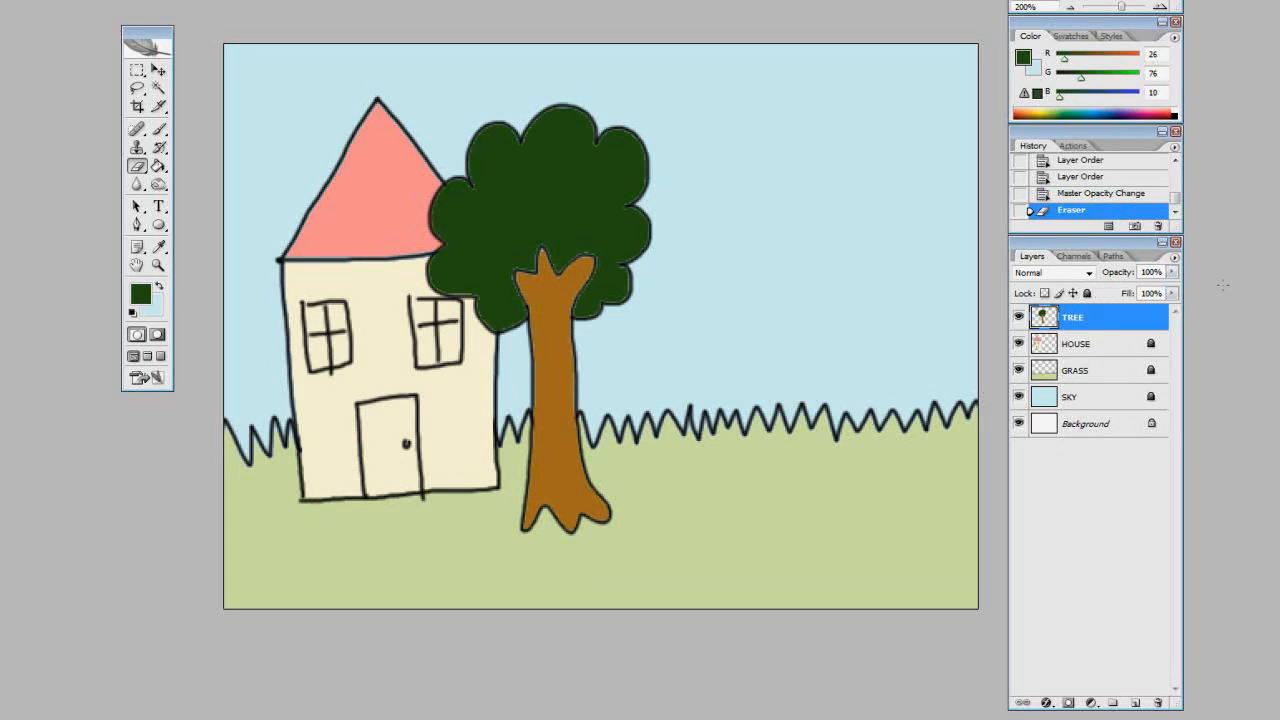